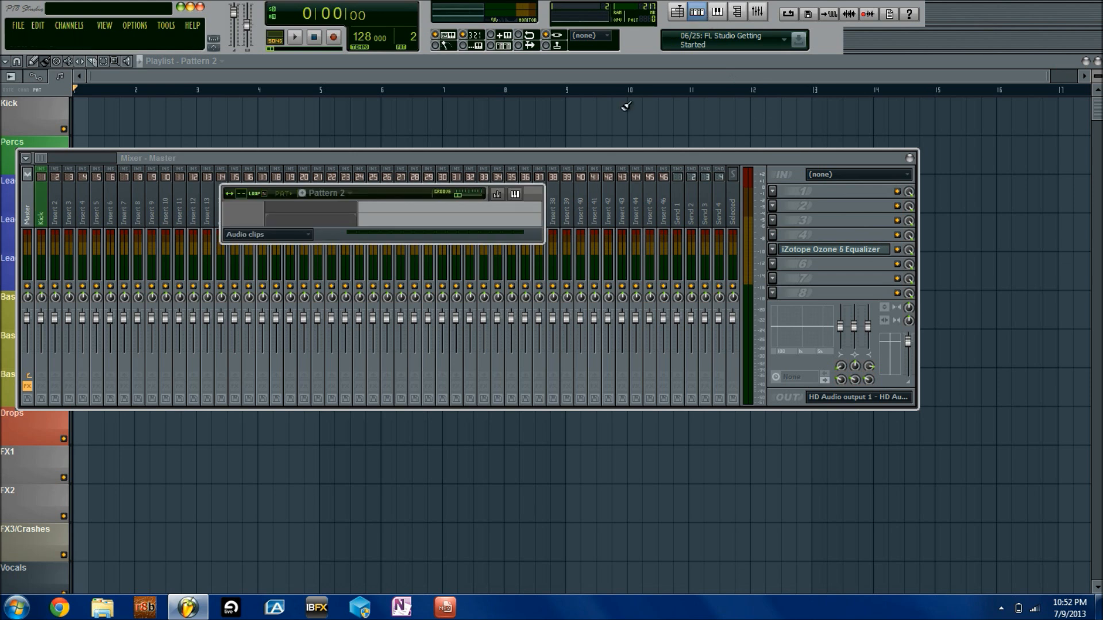
Select the Kick pattern and play it briefly in pattern mode
{"action": "left_click", "coordinate": [344, 192]}
{"action": "left_click", "coordinate": [332, 212]}
{"action": "left_click", "coordinate": [286, 193]}
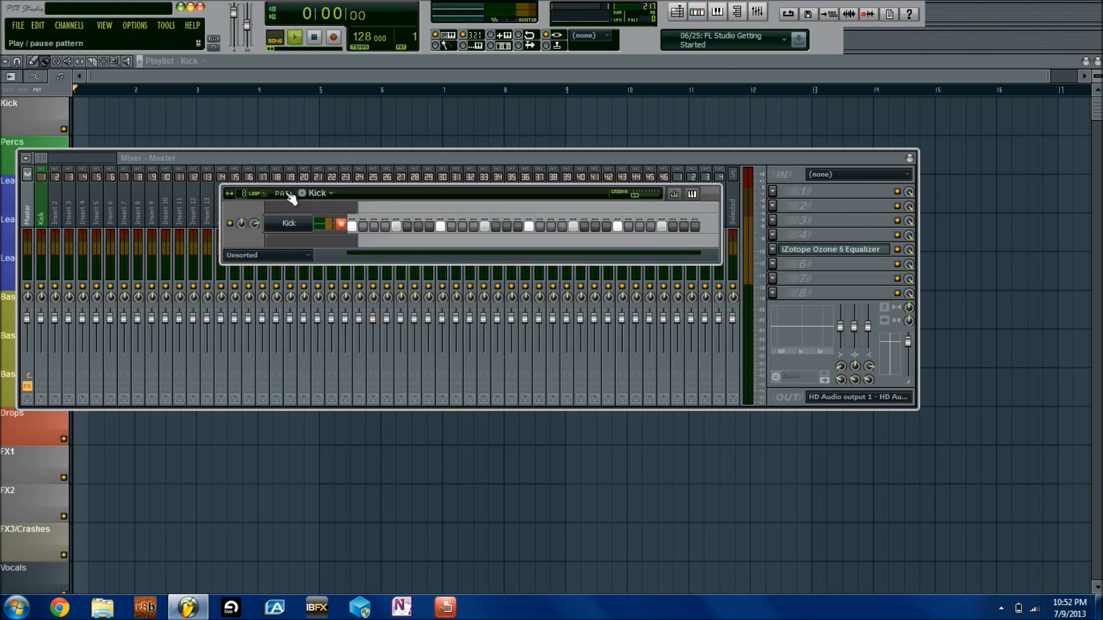
{"action": "left_click", "coordinate": [313, 37]}
Load the normalizer plugin into effect slot 4 of the Kick mixer track
{"action": "left_click", "coordinate": [55, 212]}
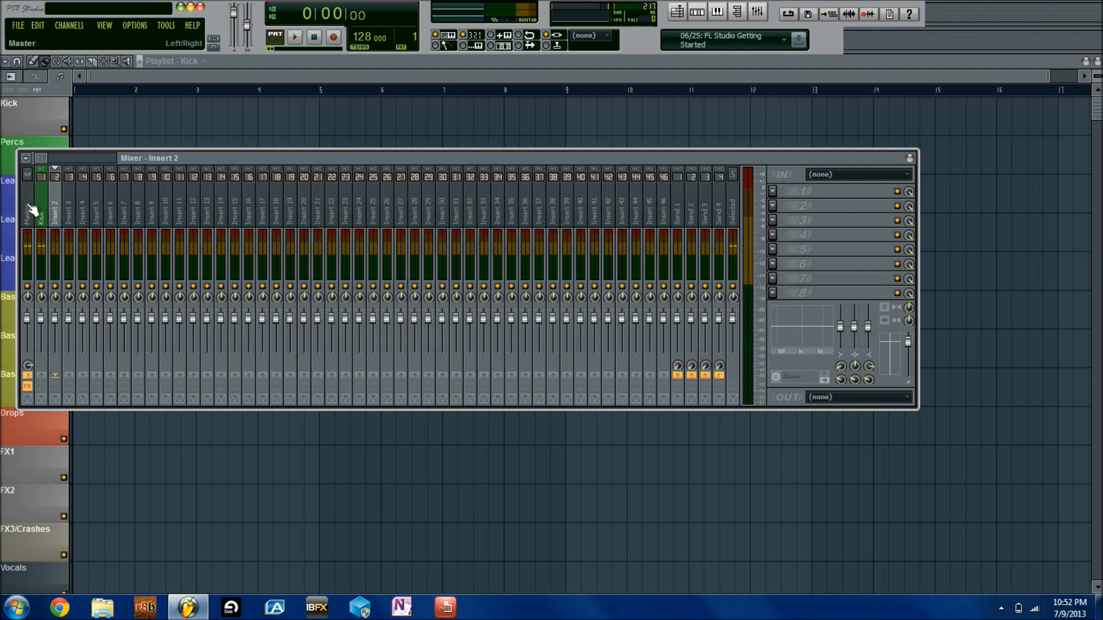
{"action": "left_click", "coordinate": [38, 211]}
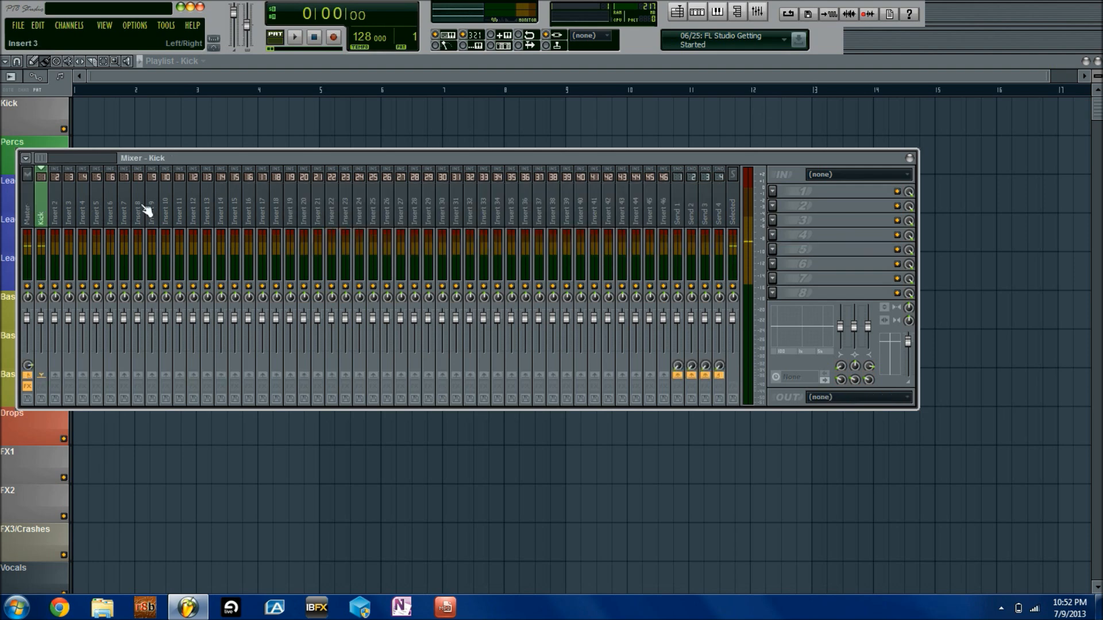
{"action": "left_click", "coordinate": [774, 234]}
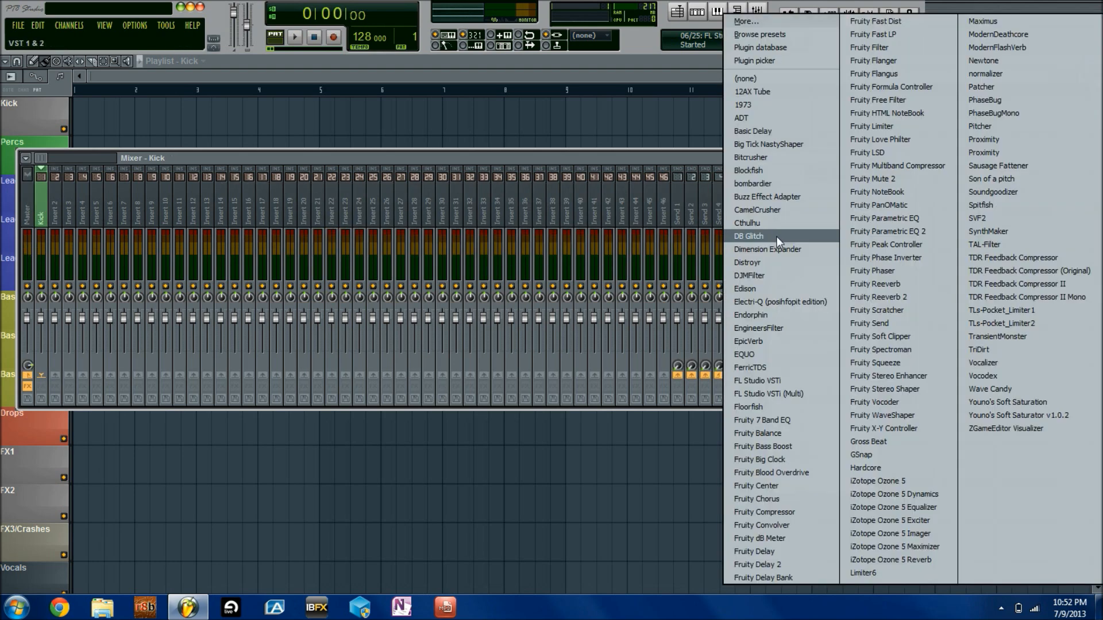
{"action": "left_click", "coordinate": [1080, 76]}
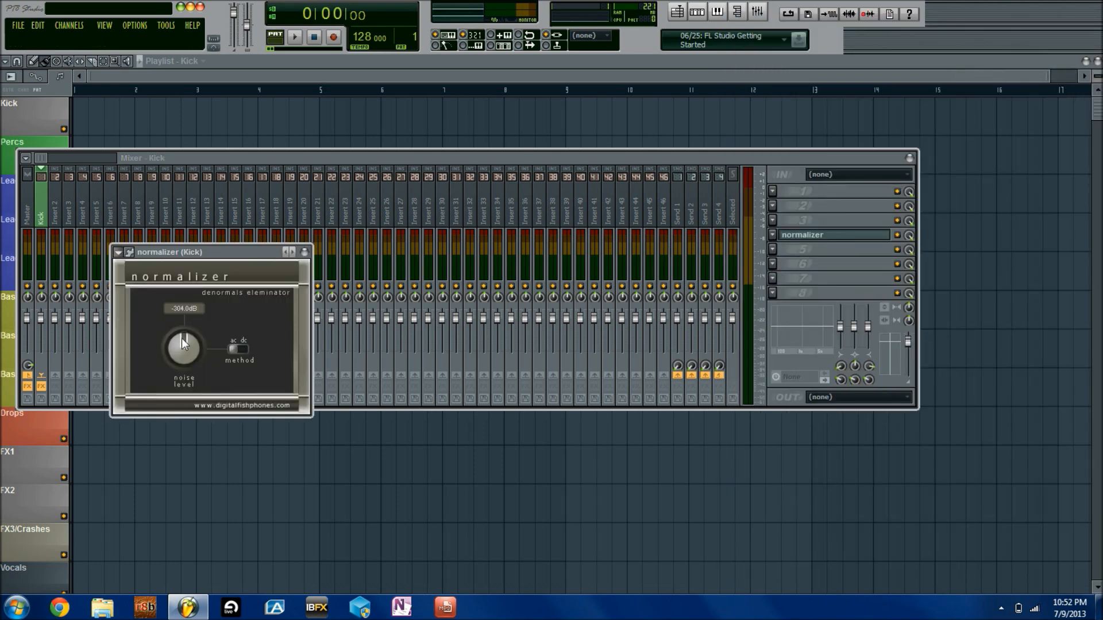
Raise the normalizer's noise level on the Kick track, set its method to dc, and close the plugin
{"action": "left_click_drag", "start_coordinate": [180, 336], "coordinate": [195, 356]}
{"action": "left_click", "coordinate": [239, 348]}
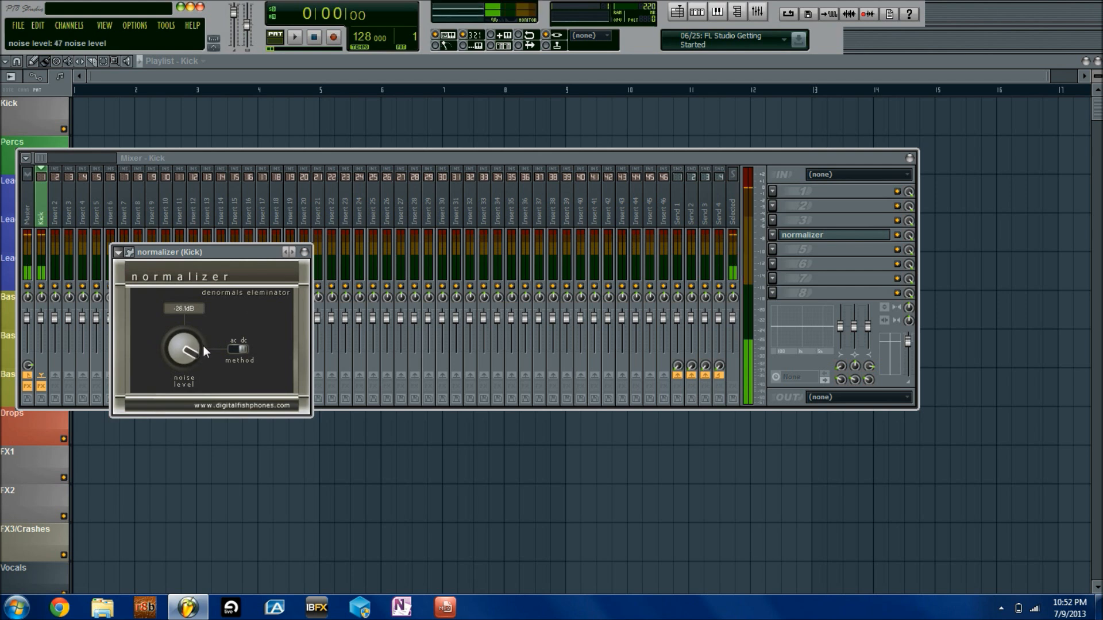
{"action": "left_click_drag", "start_coordinate": [195, 355], "coordinate": [195, 358]}
{"action": "left_click", "coordinate": [305, 252]}
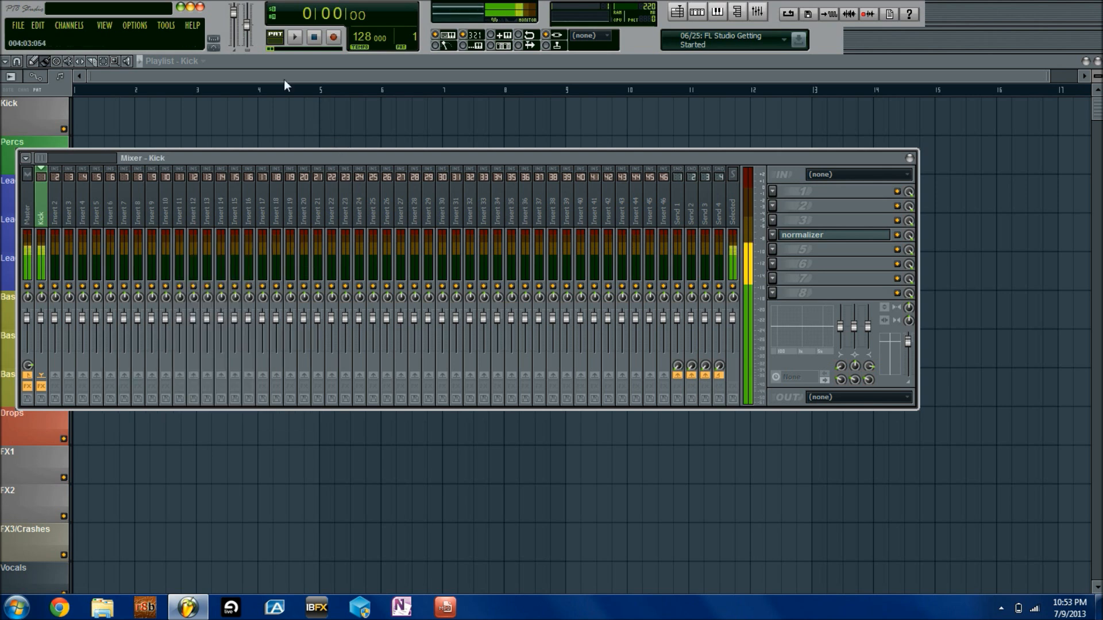
Export the Kick pattern as a wave file named DC OFFSET KICK on Local Disk 2 (D:)
{"action": "left_click", "coordinate": [27, 30]}
{"action": "mouse_move", "coordinate": [65, 145]}
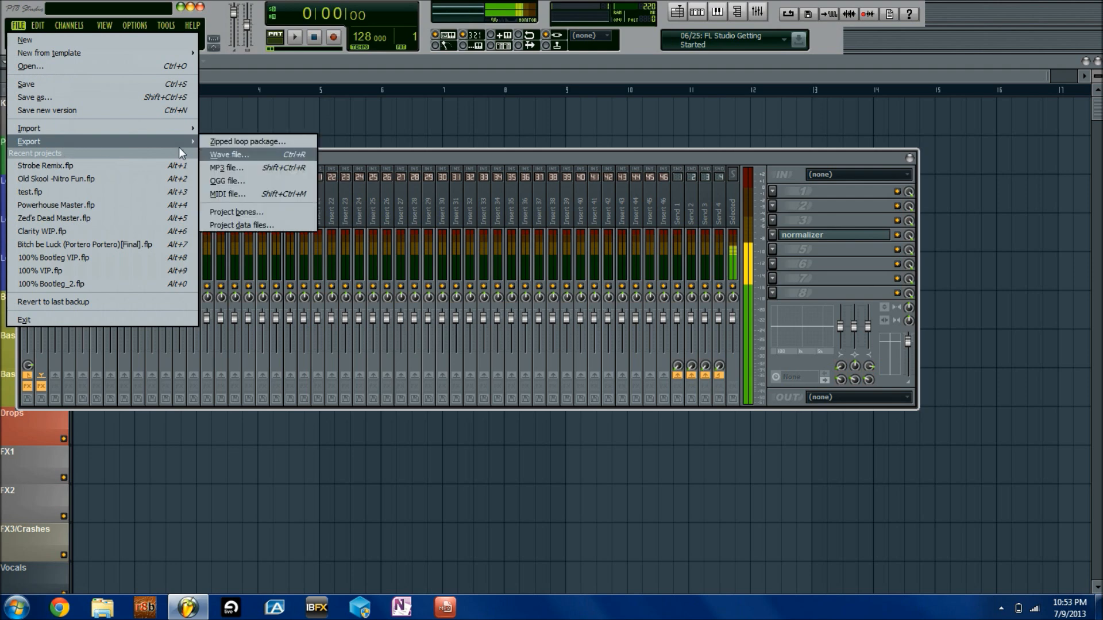
{"action": "left_click", "coordinate": [242, 150]}
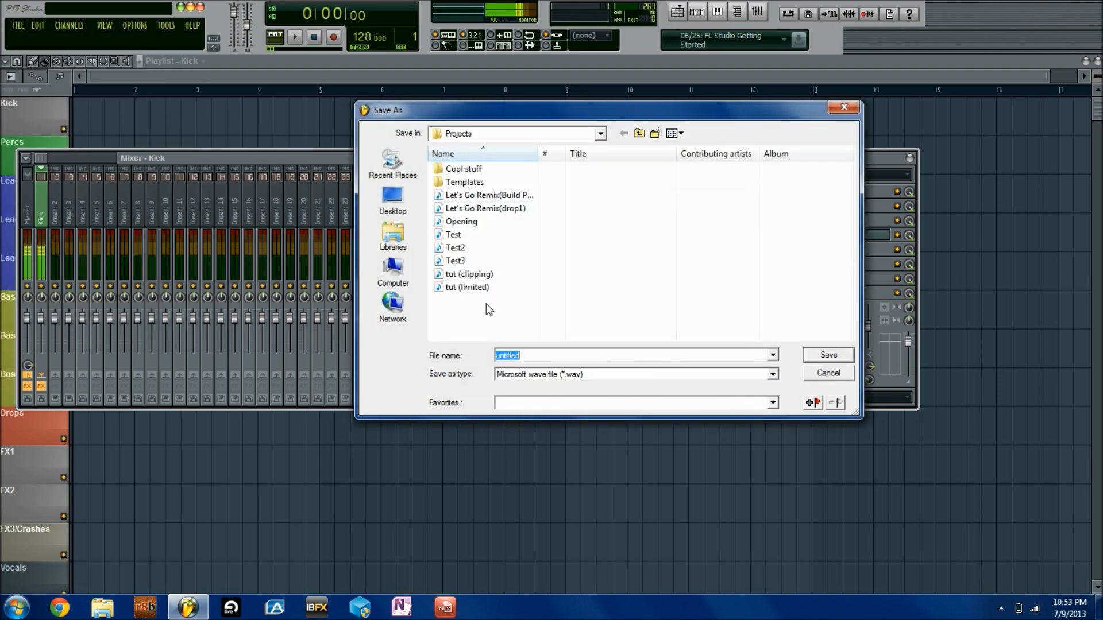
{"action": "left_click", "coordinate": [393, 270]}
{"action": "double_click", "coordinate": [632, 181]}
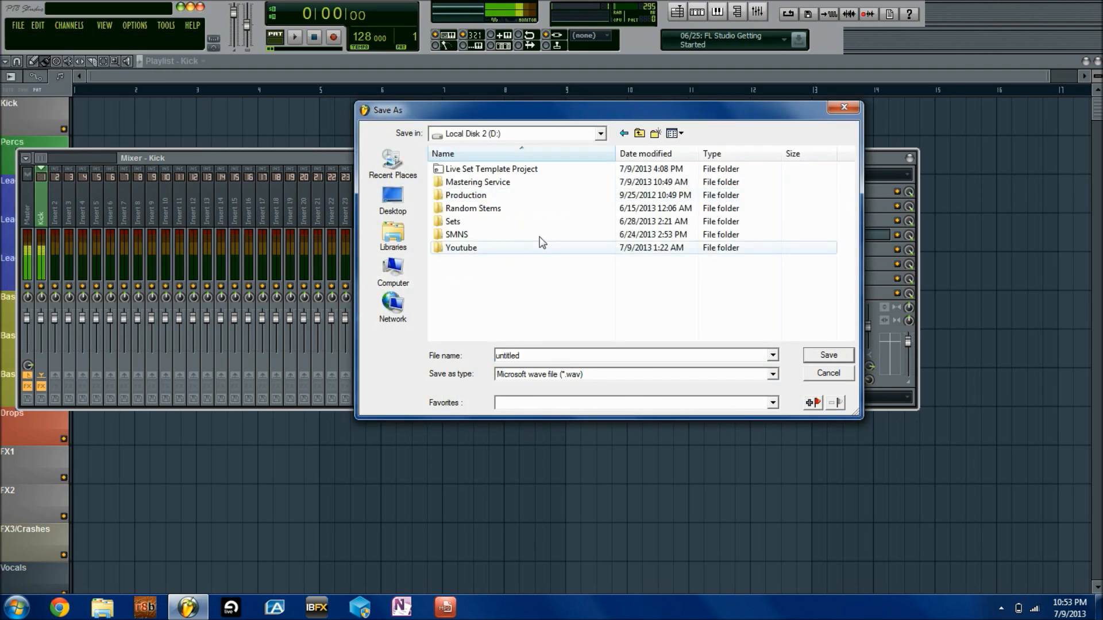
{"action": "left_click", "coordinate": [714, 357]}
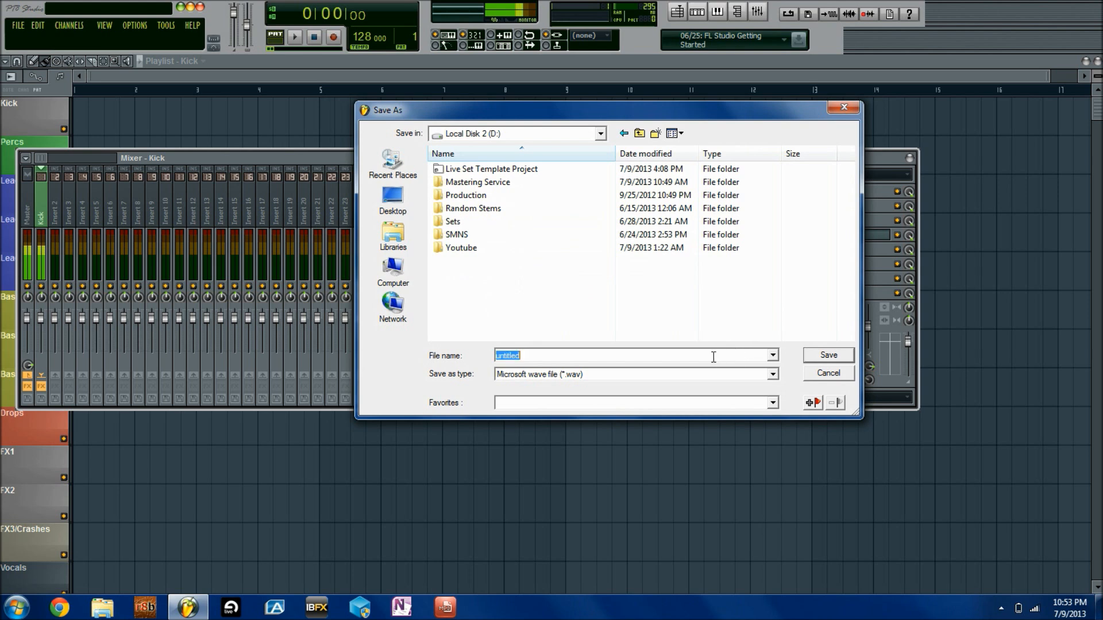
{"action": "type", "text": "DC OFFSET KICK"}
{"action": "key", "text": "Return"}
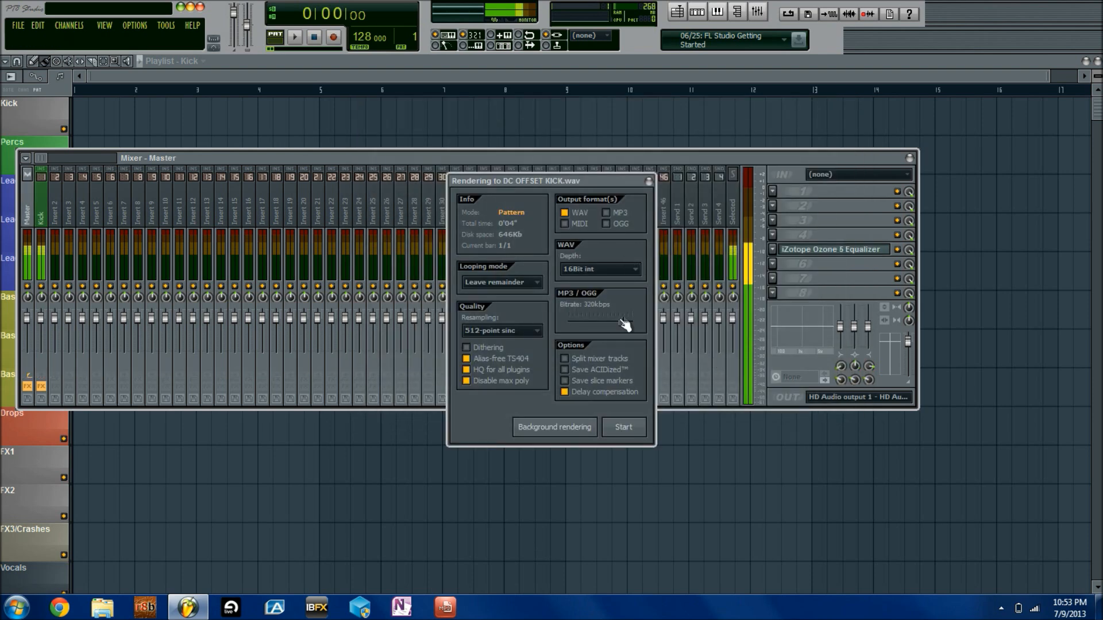
{"action": "left_click", "coordinate": [623, 427]}
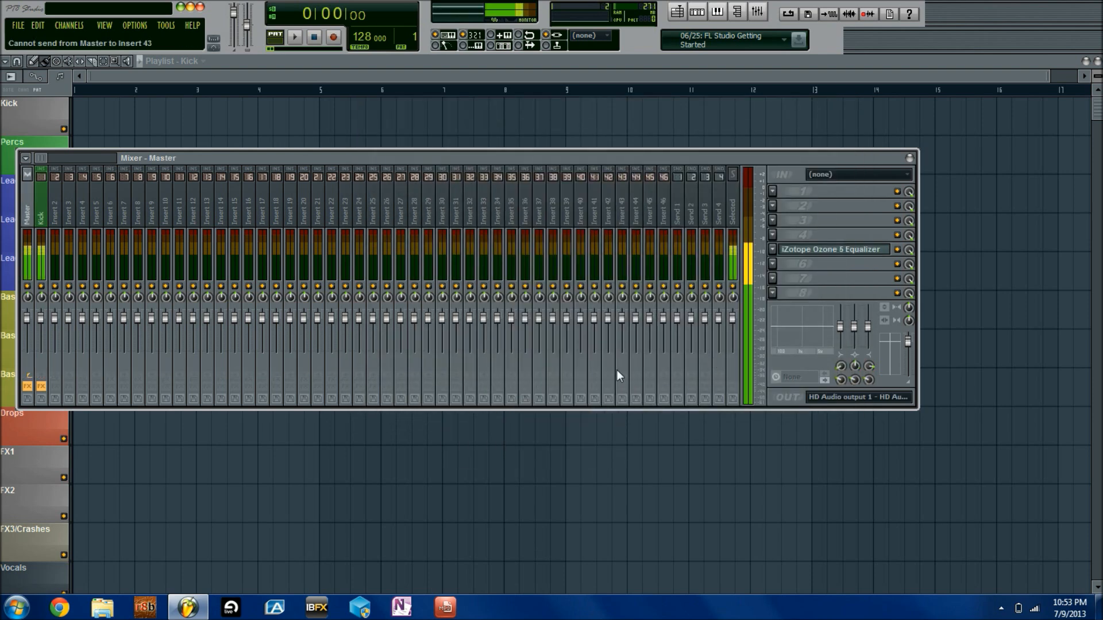
Remove the normalizer from effect slot 4 of the Kick mixer track
{"action": "left_click", "coordinate": [41, 219]}
{"action": "left_click", "coordinate": [773, 237]}
{"action": "mouse_move", "coordinate": [784, 246]}
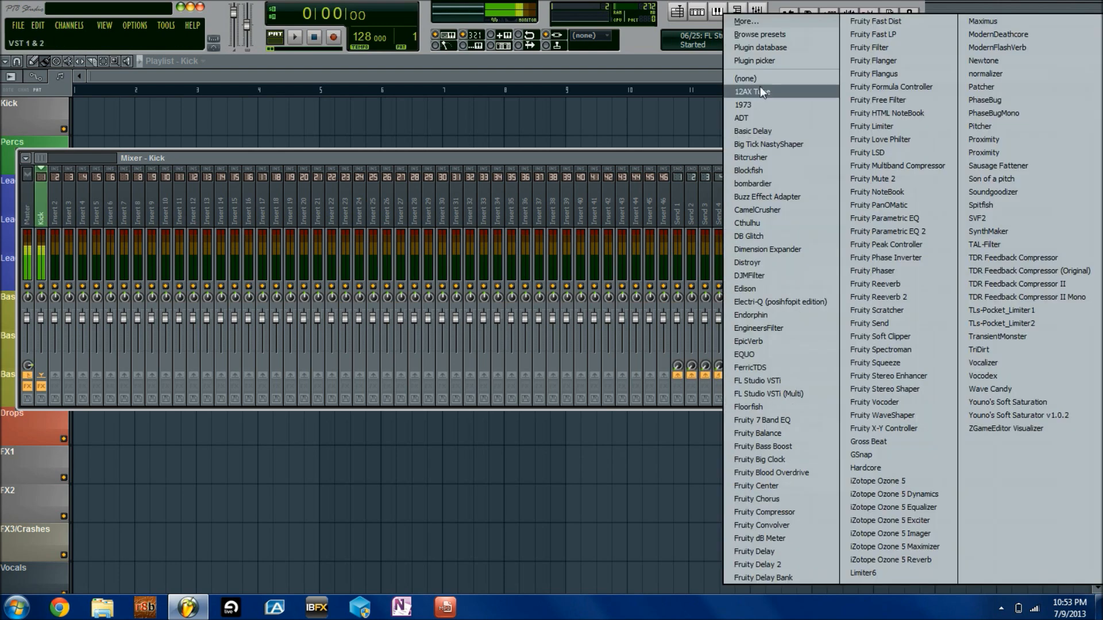
{"action": "left_click", "coordinate": [761, 79]}
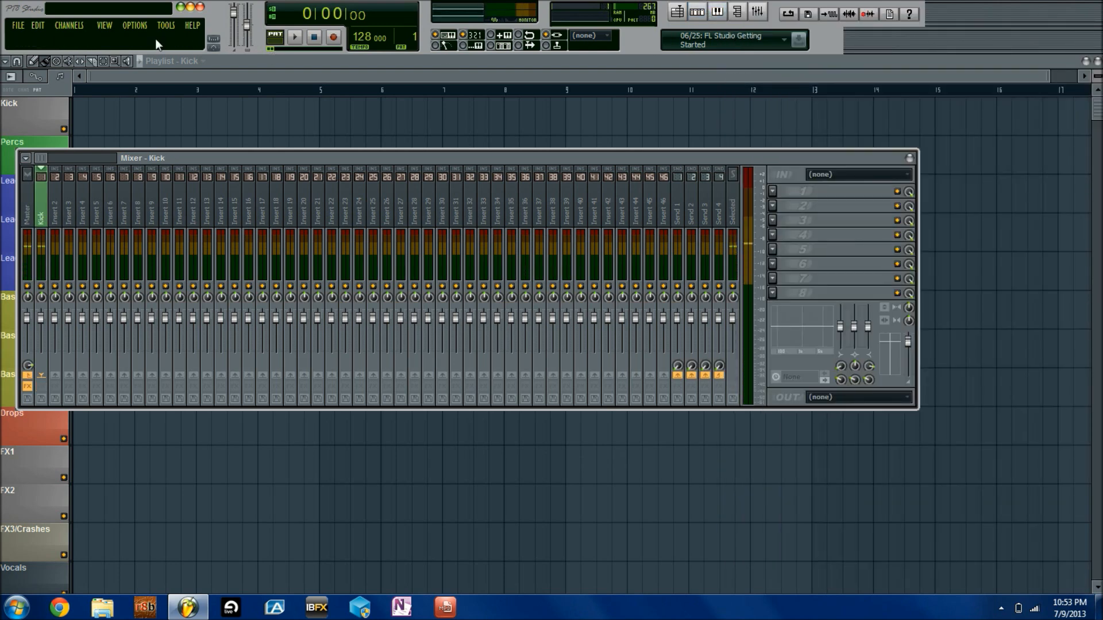
Place the DC OFFSET KICK file from Local Disk 2 (D:) on the playlist's Kick track at bar 1
{"action": "left_click", "coordinate": [103, 607]}
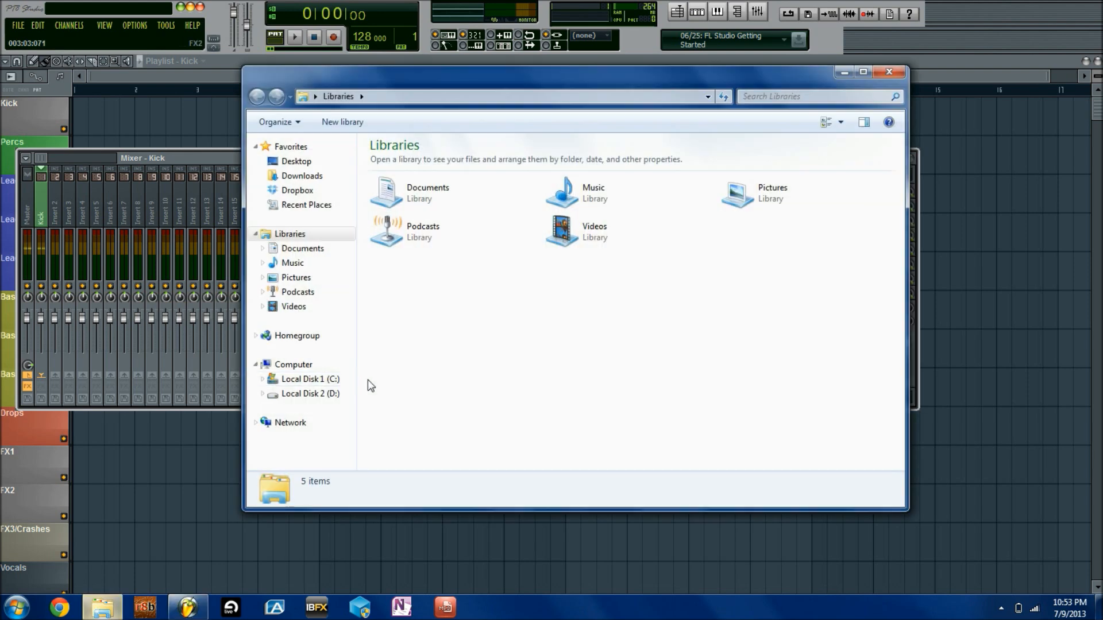
{"action": "left_click", "coordinate": [311, 394]}
{"action": "left_click_drag", "start_coordinate": [409, 264], "coordinate": [155, 115]}
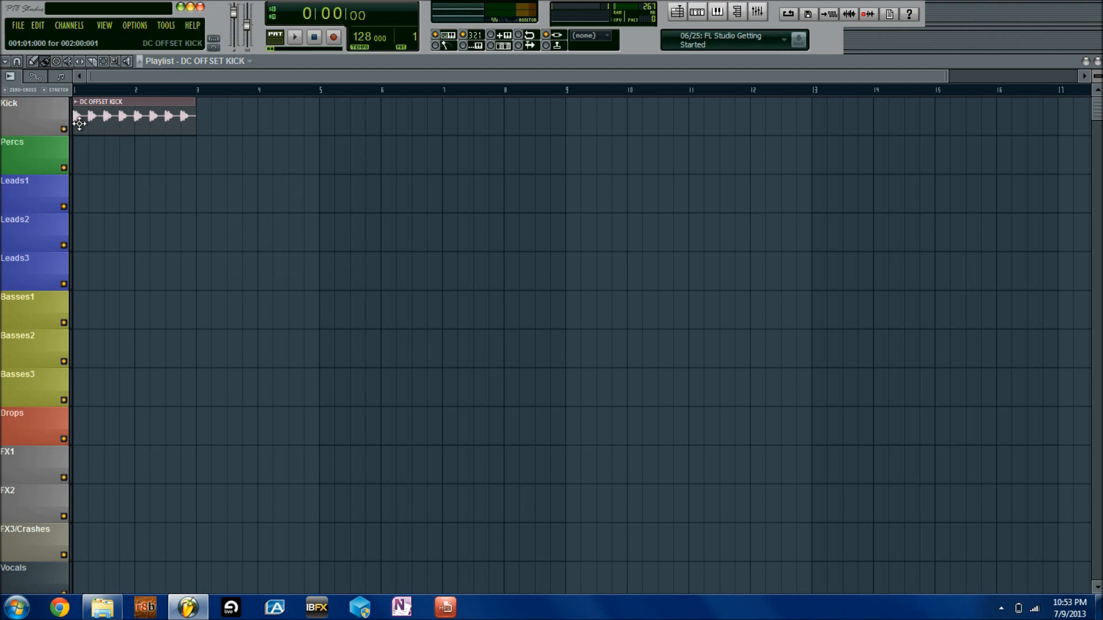
Enable Remove DC offset in the channel settings of the DC OFFSET KICK clip
{"action": "double_click", "coordinate": [147, 129]}
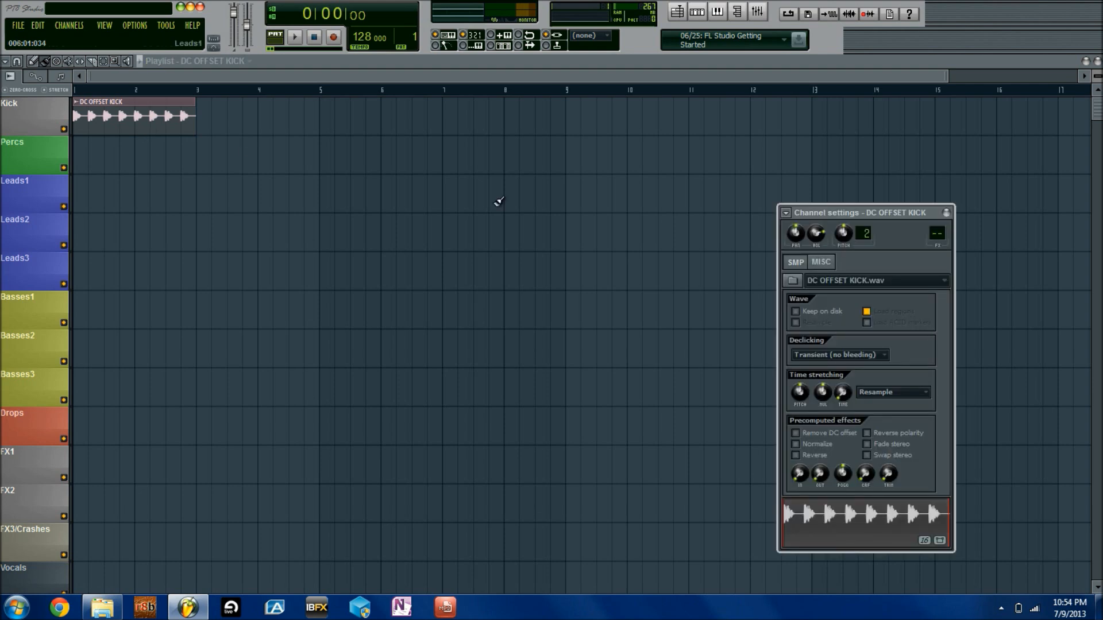
{"action": "left_click_drag", "start_coordinate": [862, 216], "coordinate": [604, 180]}
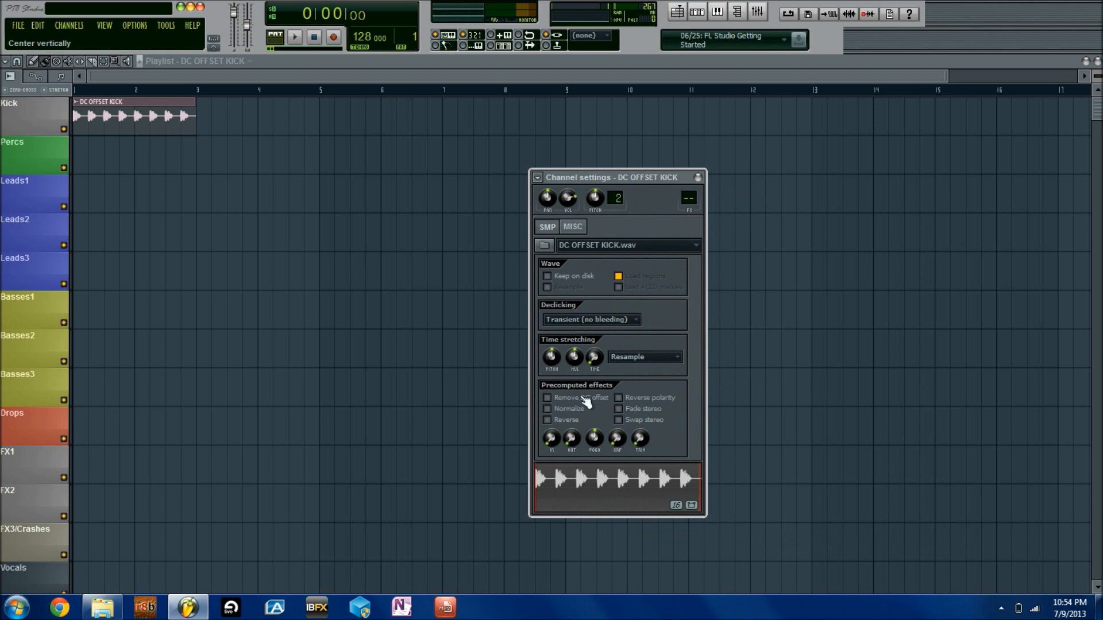
{"action": "left_click", "coordinate": [549, 398]}
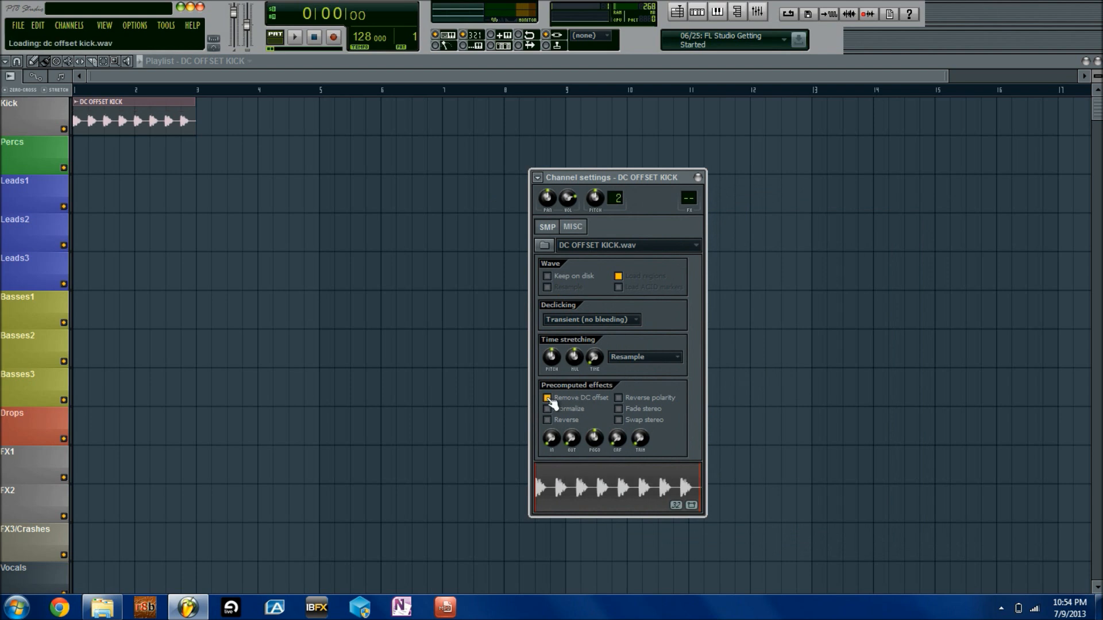
{"action": "left_click", "coordinate": [698, 177]}
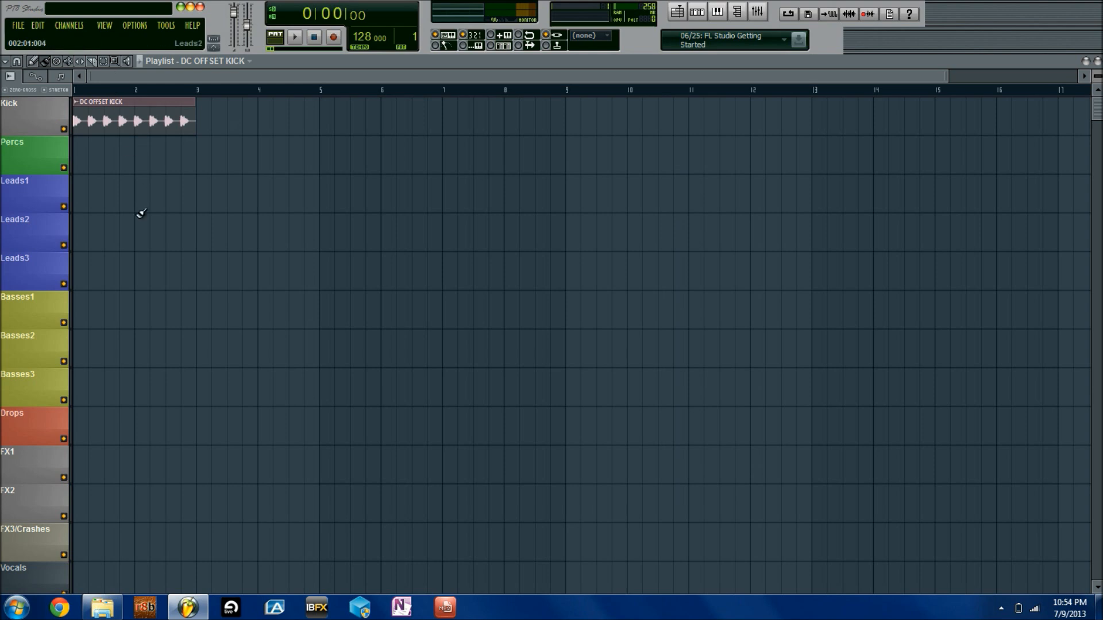
Disable Remove DC offset in the DC OFFSET KICK clip's channel settings and close them
{"action": "double_click", "coordinate": [166, 121]}
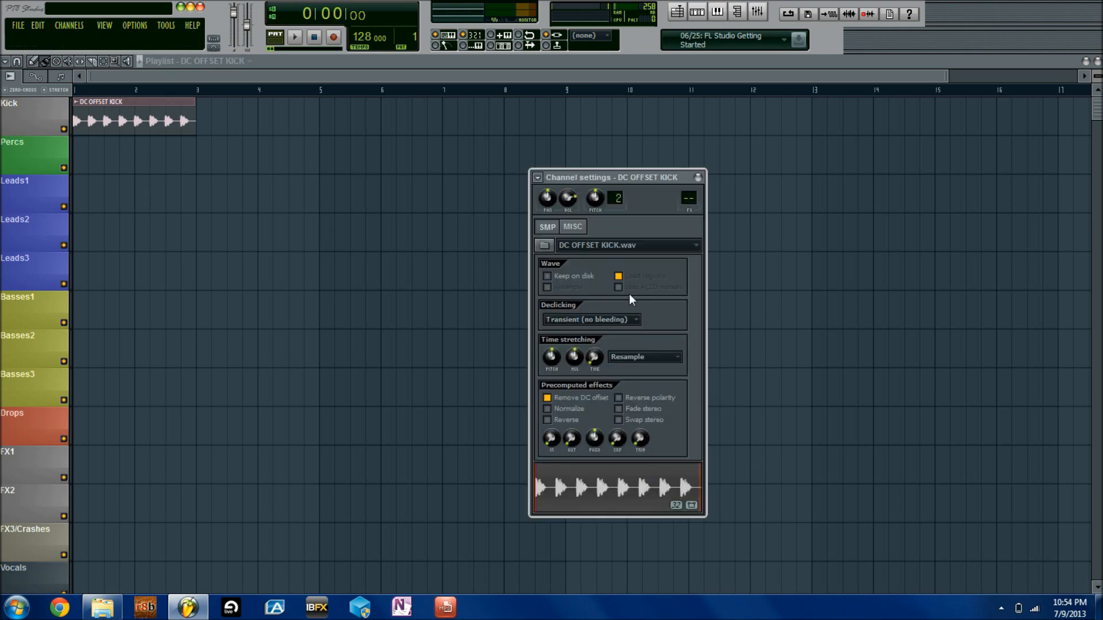
{"action": "left_click", "coordinate": [698, 177]}
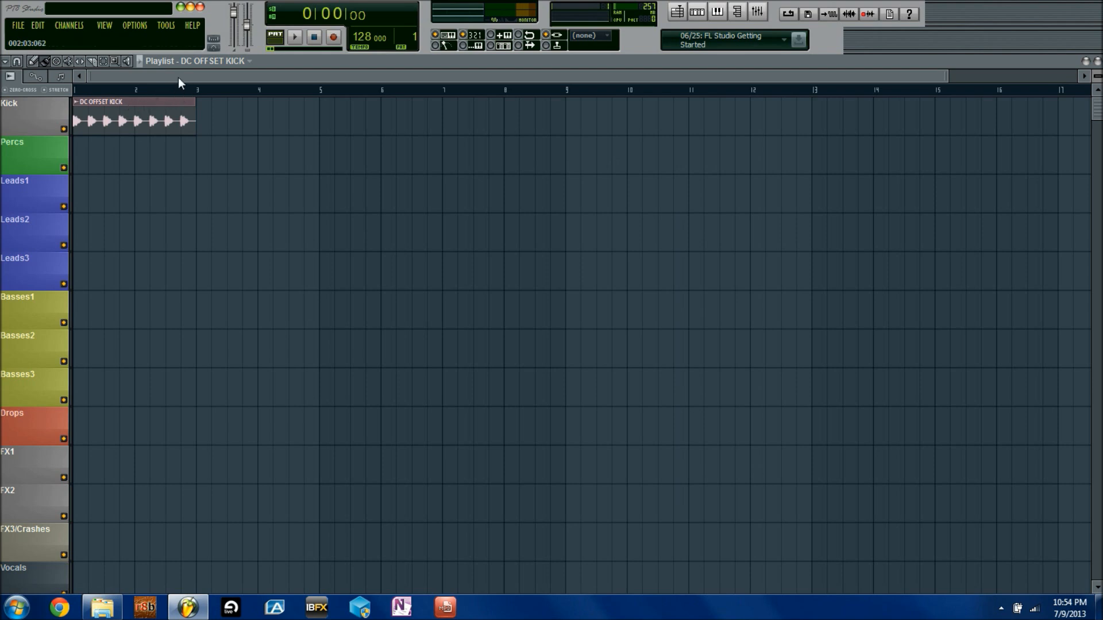
{"action": "double_click", "coordinate": [167, 108]}
{"action": "left_click", "coordinate": [547, 397]}
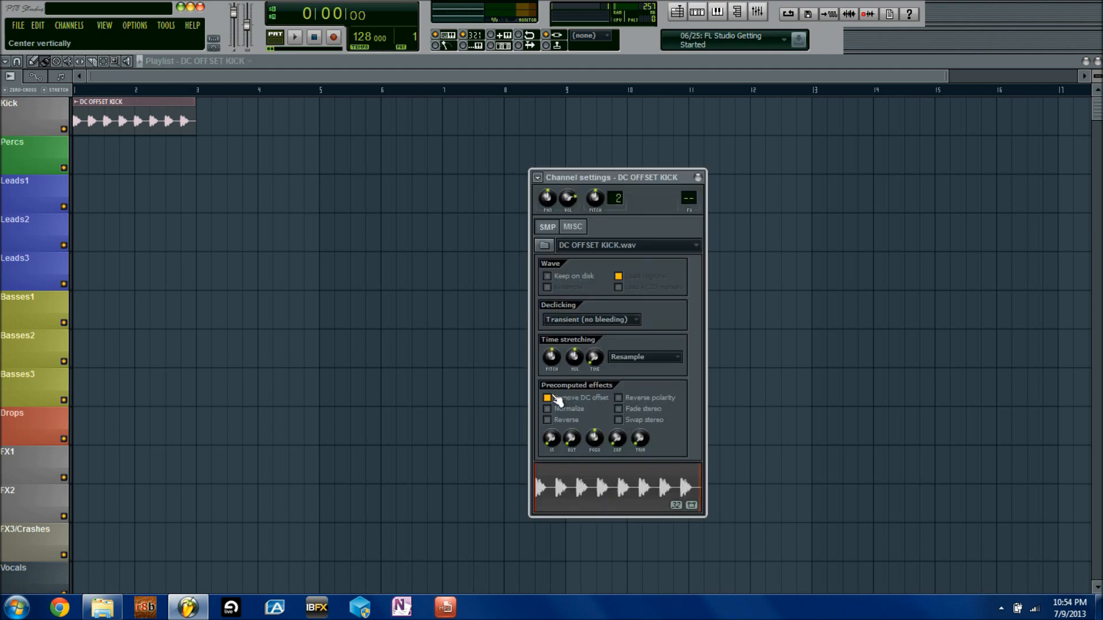
{"action": "left_click", "coordinate": [553, 396]}
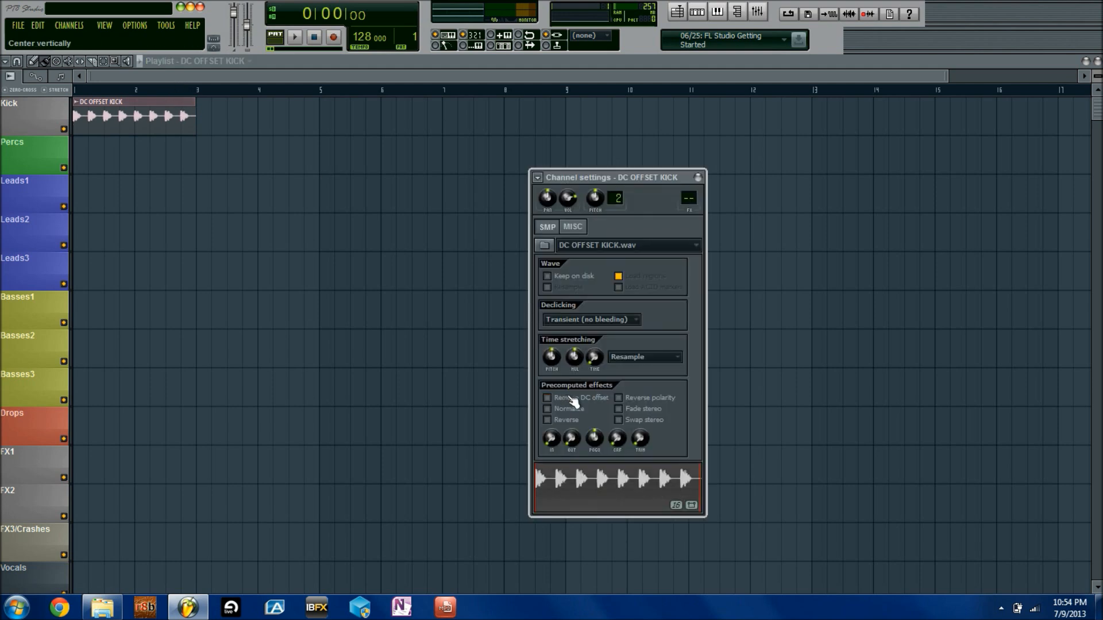
{"action": "left_click", "coordinate": [698, 177]}
Play the playlist in song mode and check the Master level in the mixer
{"action": "left_click", "coordinate": [278, 41]}
{"action": "left_click", "coordinate": [295, 37]}
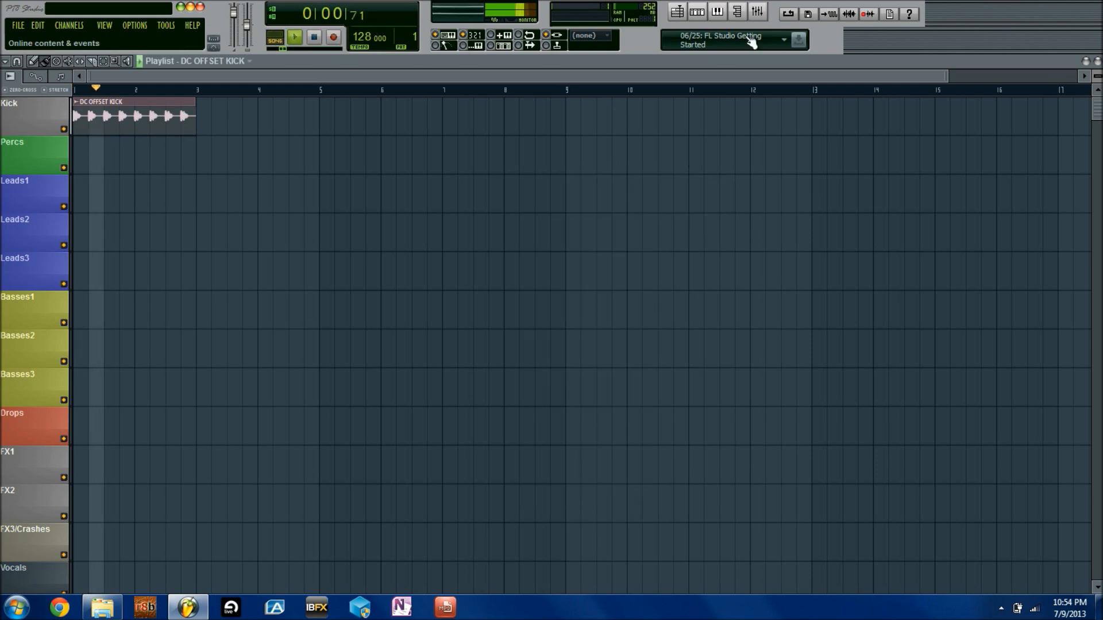
{"action": "left_click", "coordinate": [759, 13]}
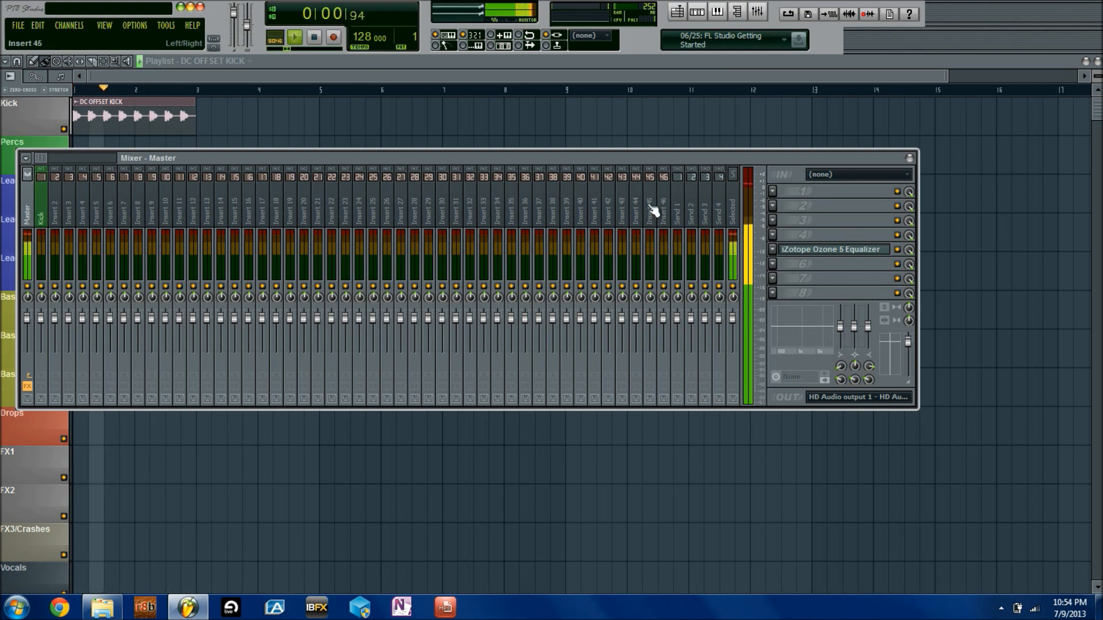
{"action": "key", "text": "space"}
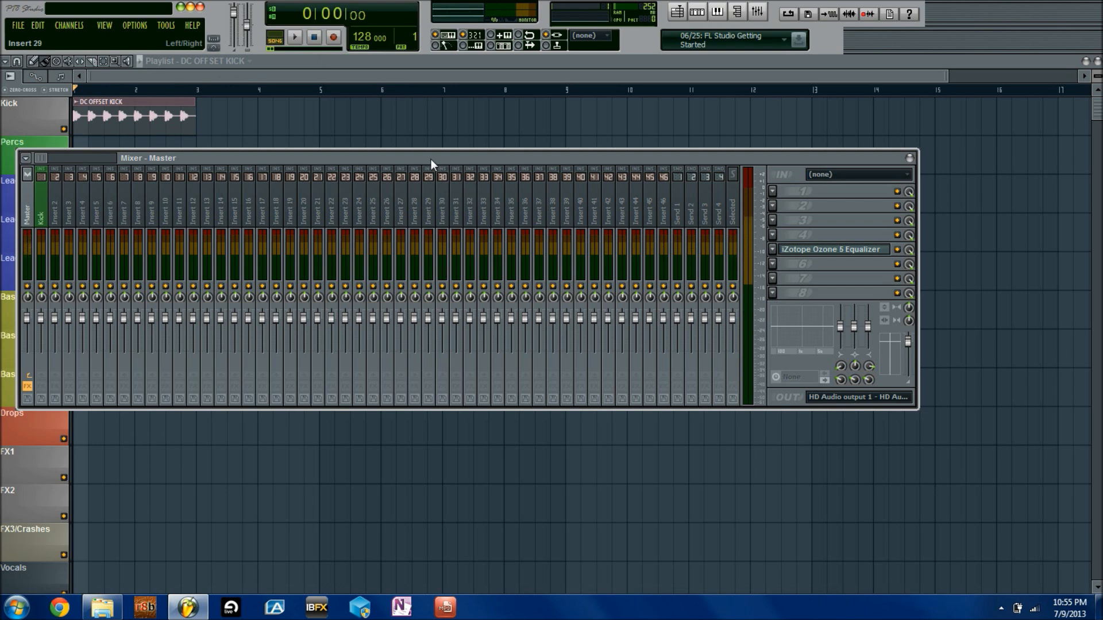
{"action": "left_click", "coordinate": [296, 37]}
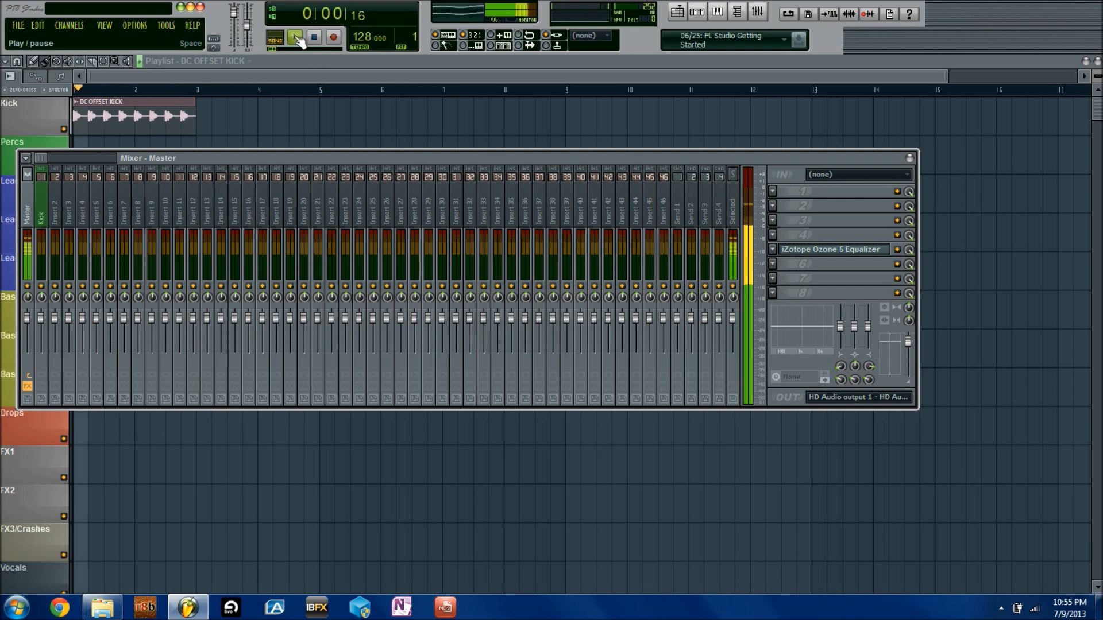
{"action": "key", "text": "space"}
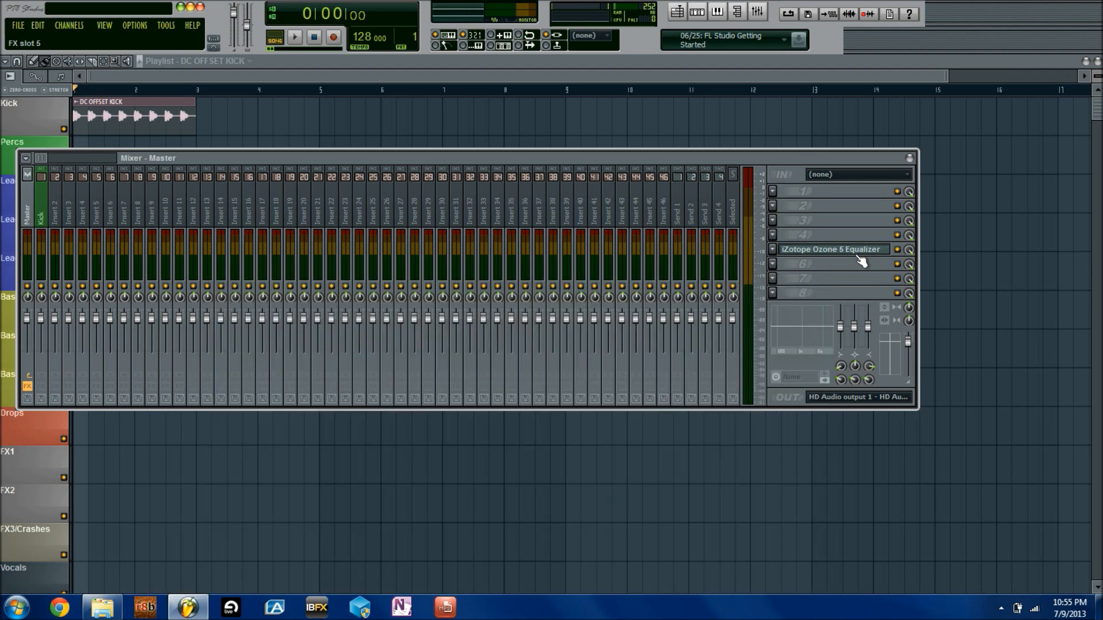
Load the normalizer into effect slot 3 of the Master track and raise its noise level alongside the open Ozone equalizer
{"action": "left_click", "coordinate": [861, 250]}
{"action": "left_click", "coordinate": [773, 221]}
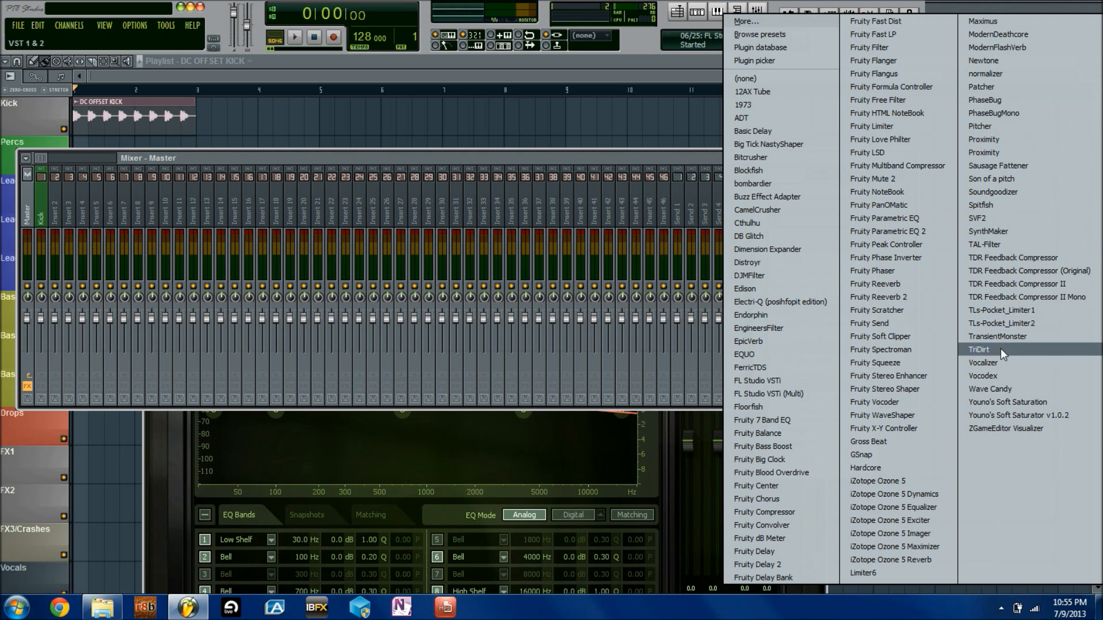
{"action": "left_click", "coordinate": [1026, 74]}
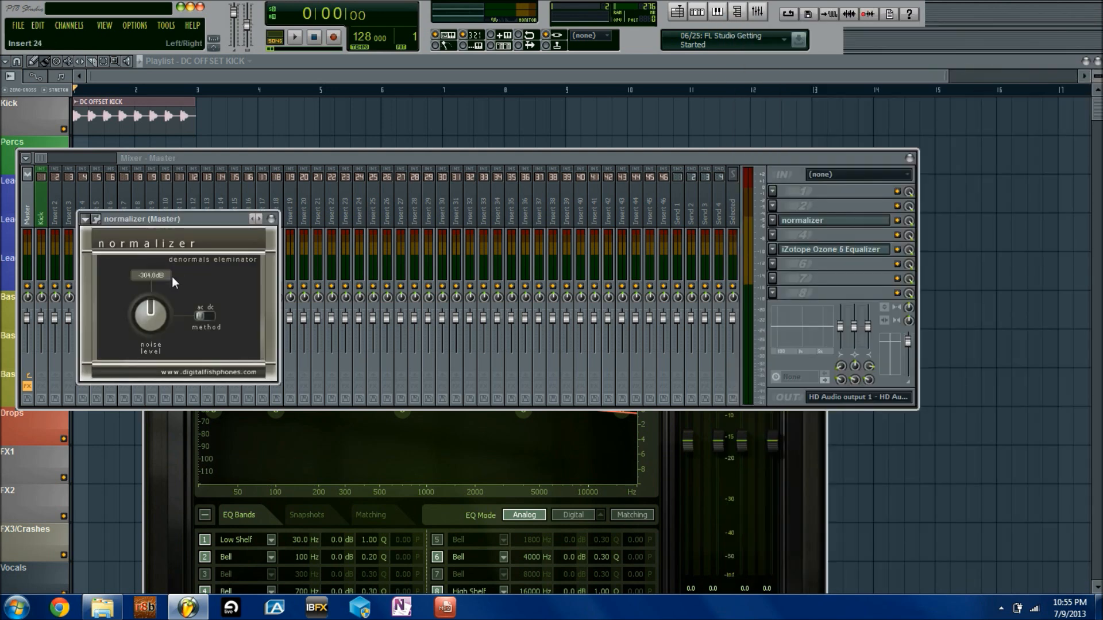
{"action": "left_click_drag", "start_coordinate": [158, 315], "coordinate": [161, 328]}
{"action": "left_click", "coordinate": [146, 423]}
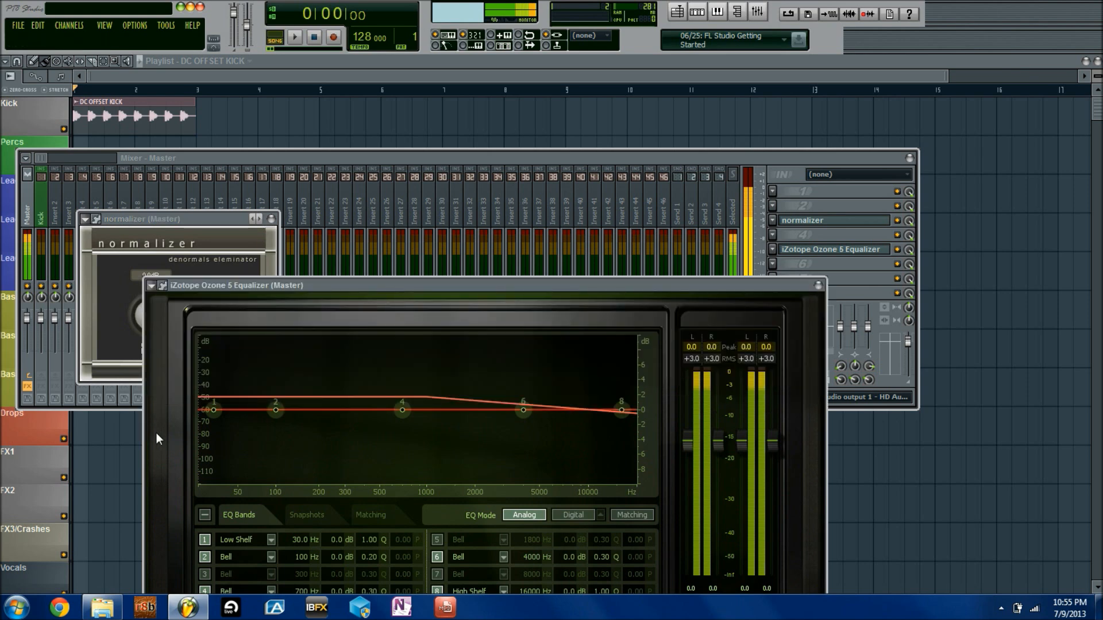
Replace the iZotope Ozone 5 Equalizer in the Master track's slot 5 with Fruity Parametric EQ 2
{"action": "left_click", "coordinate": [773, 249]}
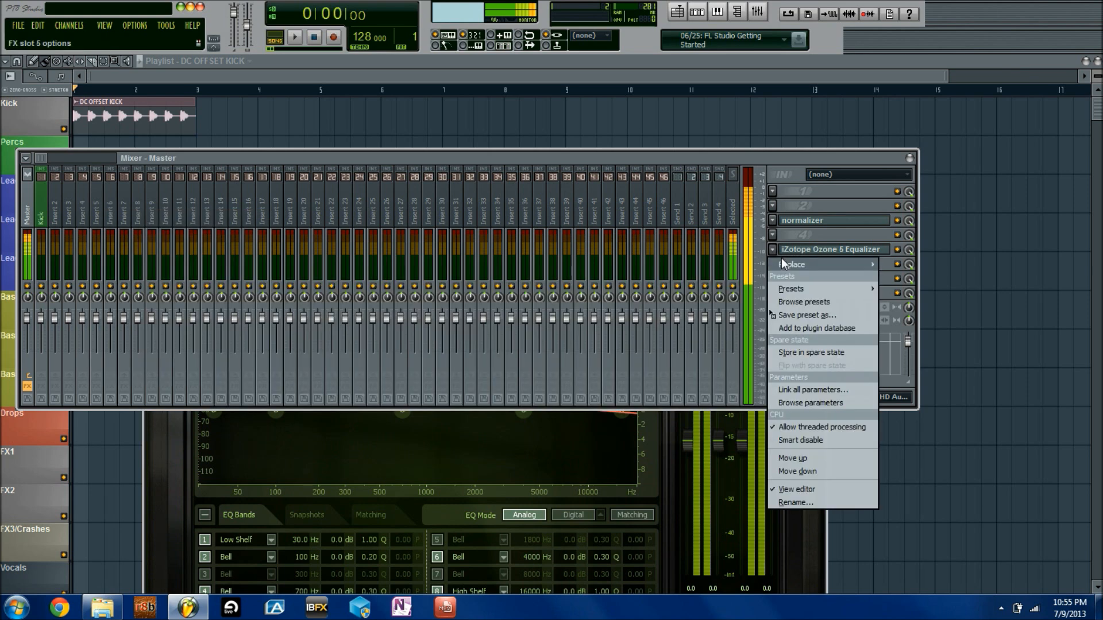
{"action": "mouse_move", "coordinate": [781, 259]}
{"action": "left_click", "coordinate": [873, 234]}
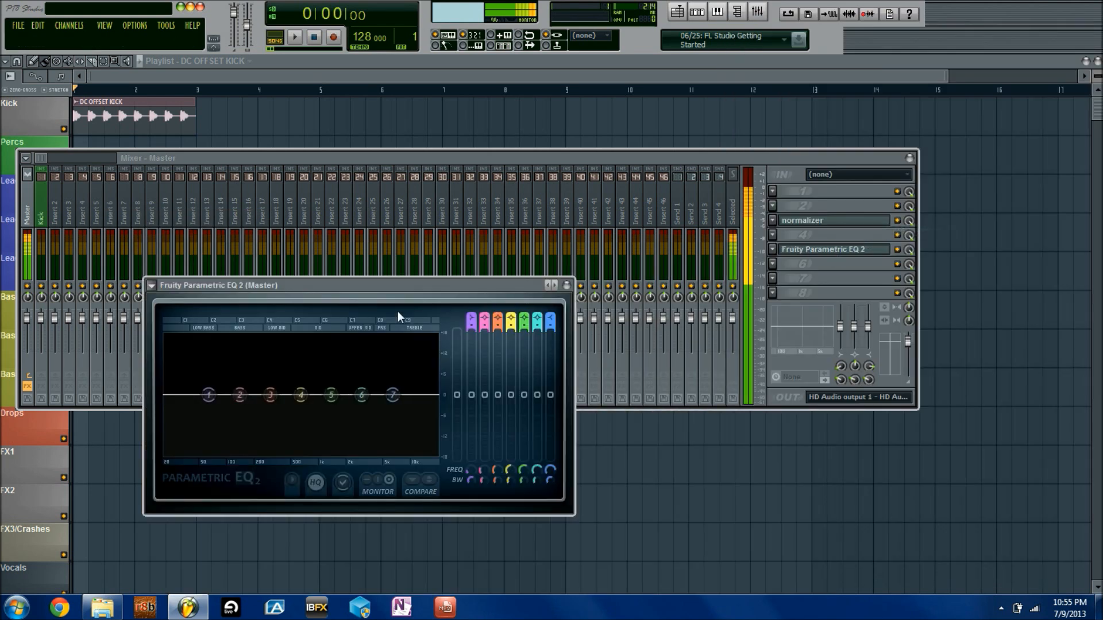
Open the normalizer in slot 3 beside the Fruity Parametric EQ 2 window and switch its method to dc
{"action": "left_click_drag", "start_coordinate": [445, 285], "coordinate": [468, 246]}
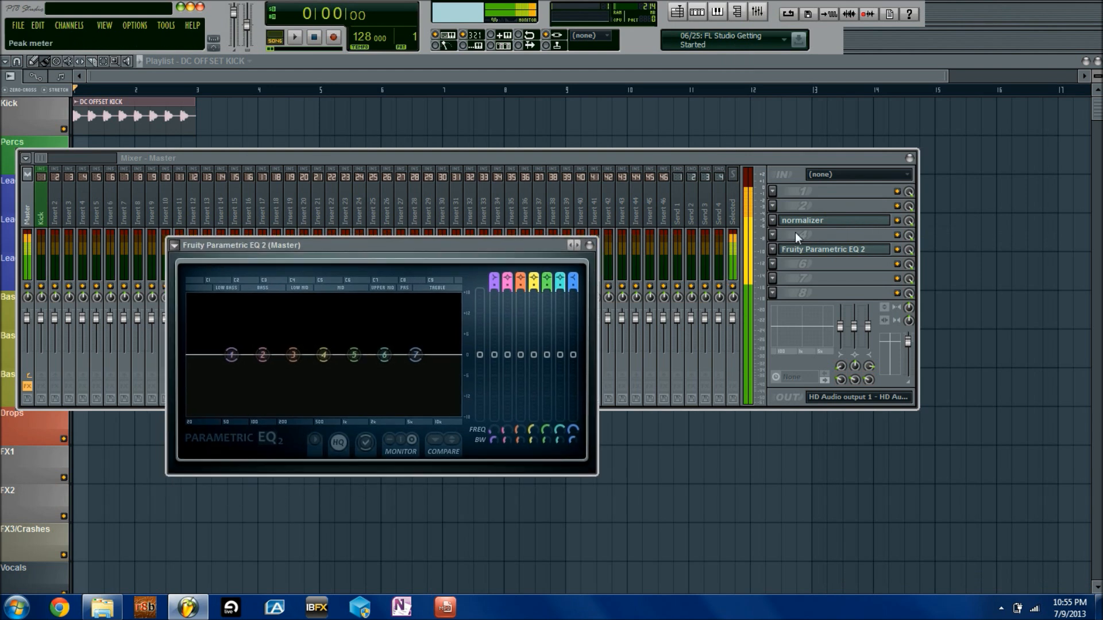
{"action": "left_click", "coordinate": [855, 228]}
{"action": "left_click", "coordinate": [854, 224]}
{"action": "left_click_drag", "start_coordinate": [145, 308], "coordinate": [159, 319]}
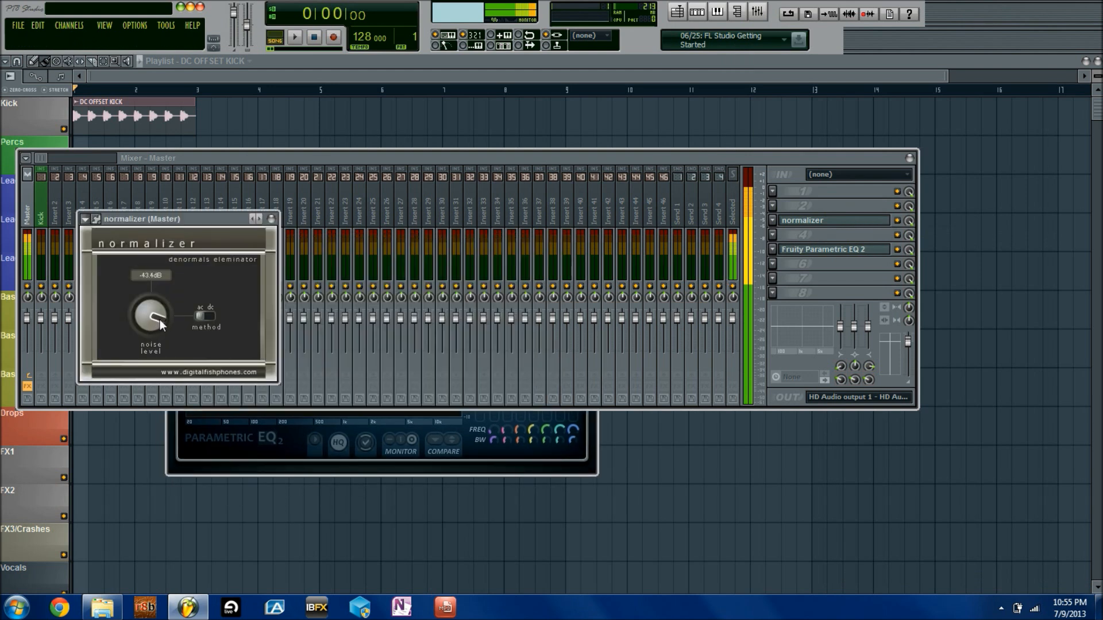
{"action": "left_click", "coordinate": [189, 419]}
{"action": "left_click_drag", "start_coordinate": [332, 256], "coordinate": [599, 371]}
{"action": "left_click", "coordinate": [211, 316]}
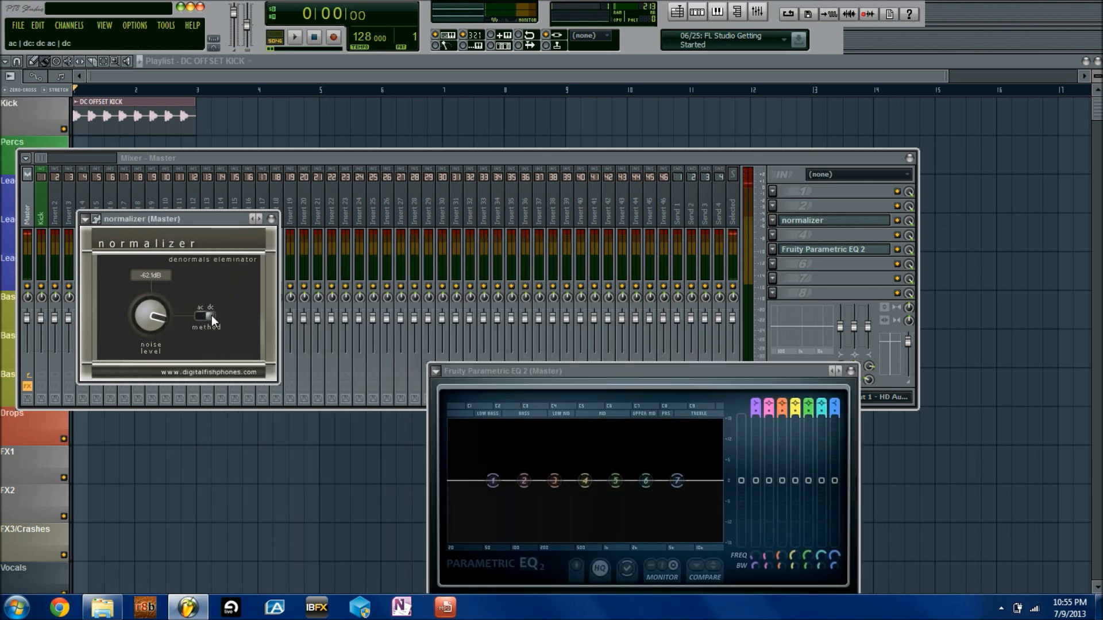
Raise the normalizer's noise level to 0.0 dB and place the Fruity Parametric EQ 2 window beside it
{"action": "left_click_drag", "start_coordinate": [164, 315], "coordinate": [161, 334]}
{"action": "left_click_drag", "start_coordinate": [523, 370], "coordinate": [450, 226]}
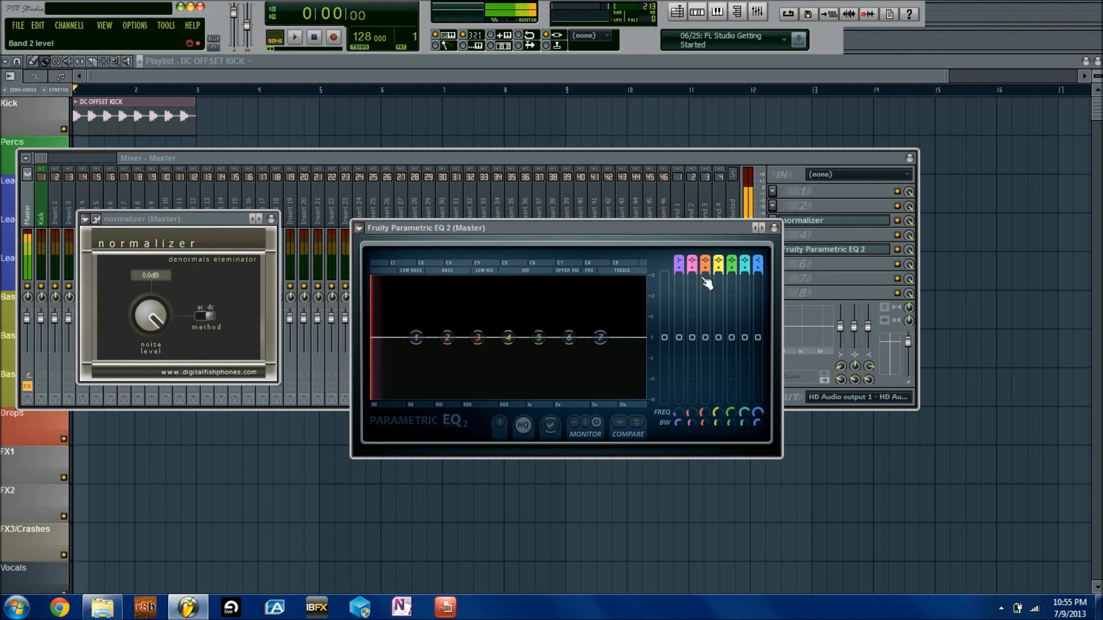
{"action": "left_click_drag", "start_coordinate": [654, 228], "coordinate": [605, 171]}
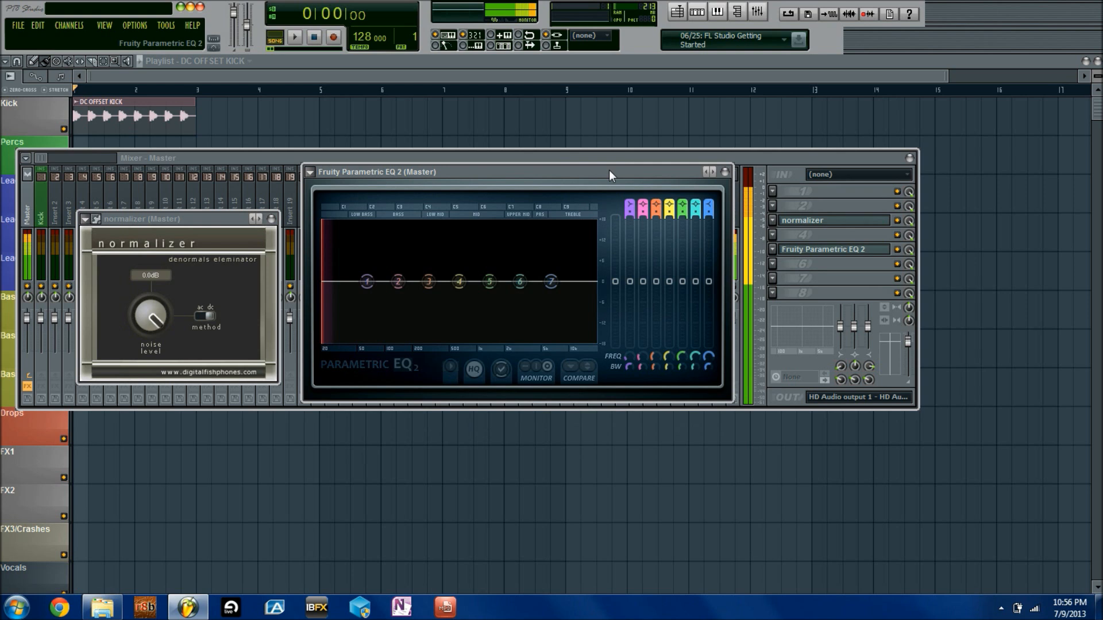
Turn band 1 of Fruity Parametric EQ 2 into a steep high-pass filter at the lowest frequency
{"action": "mouse_move", "coordinate": [628, 201]}
{"action": "left_mouse_down"}
{"action": "mouse_move", "coordinate": [628, 214]}
{"action": "mouse_move", "coordinate": [630, 197]}
{"action": "left_mouse_up"}
{"action": "mouse_move", "coordinate": [632, 356]}
{"action": "left_mouse_down"}
{"action": "mouse_move", "coordinate": [632, 373]}
{"action": "mouse_move", "coordinate": [632, 357]}
{"action": "left_mouse_up"}
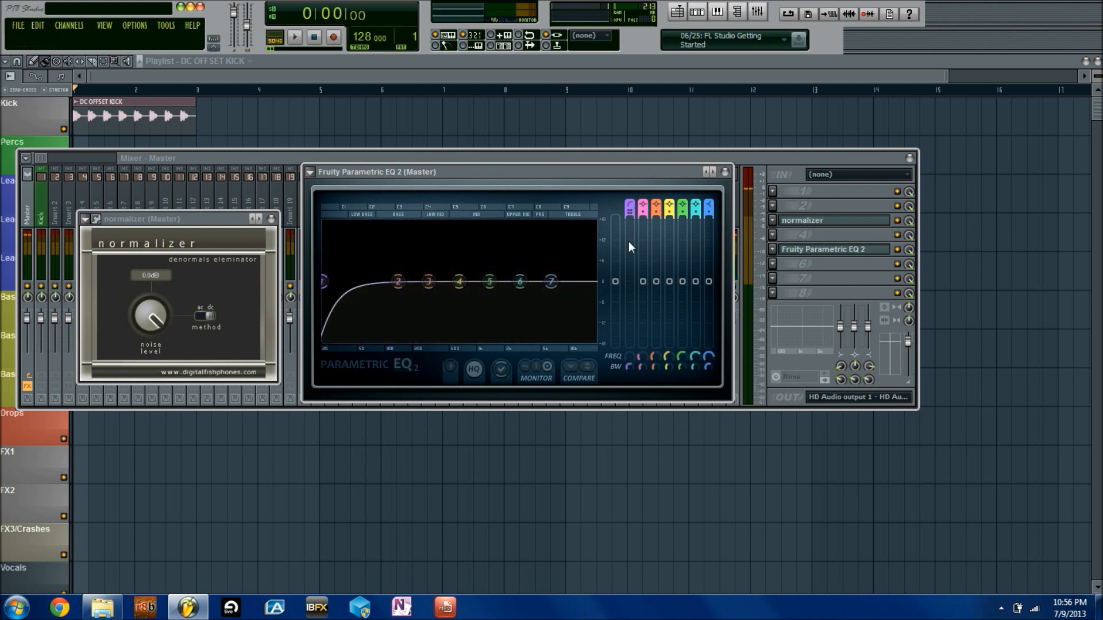
{"action": "right_click", "coordinate": [628, 364]}
{"action": "left_click", "coordinate": [633, 369]}
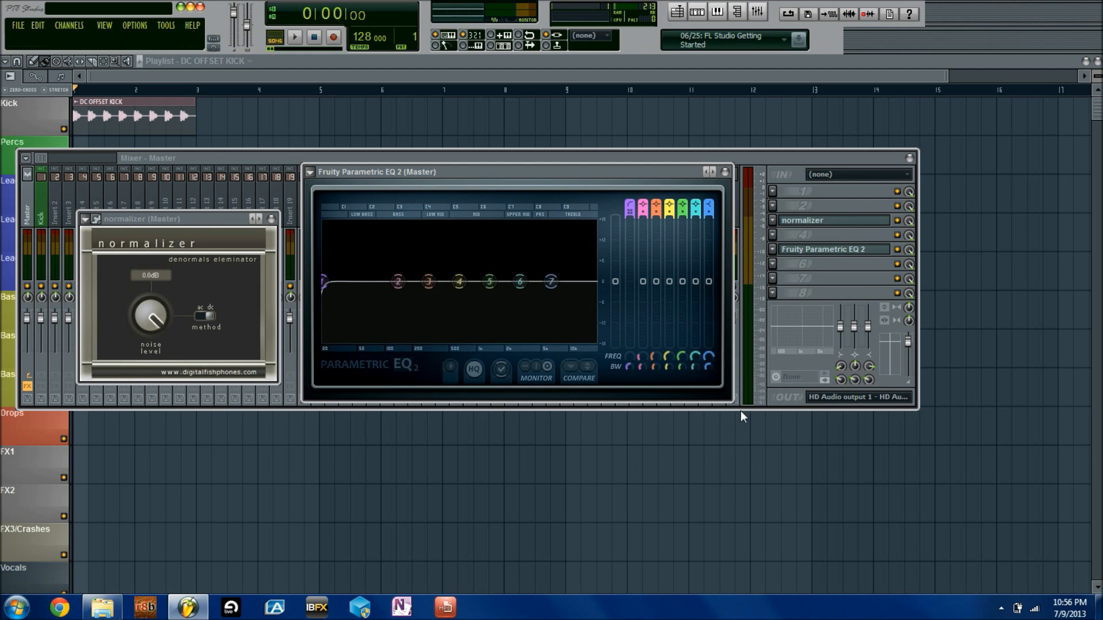
Toggle Fruity Parametric EQ 2 off and on to compare the Master level, and remove the normalizer from slot 3
{"action": "left_click", "coordinate": [898, 249]}
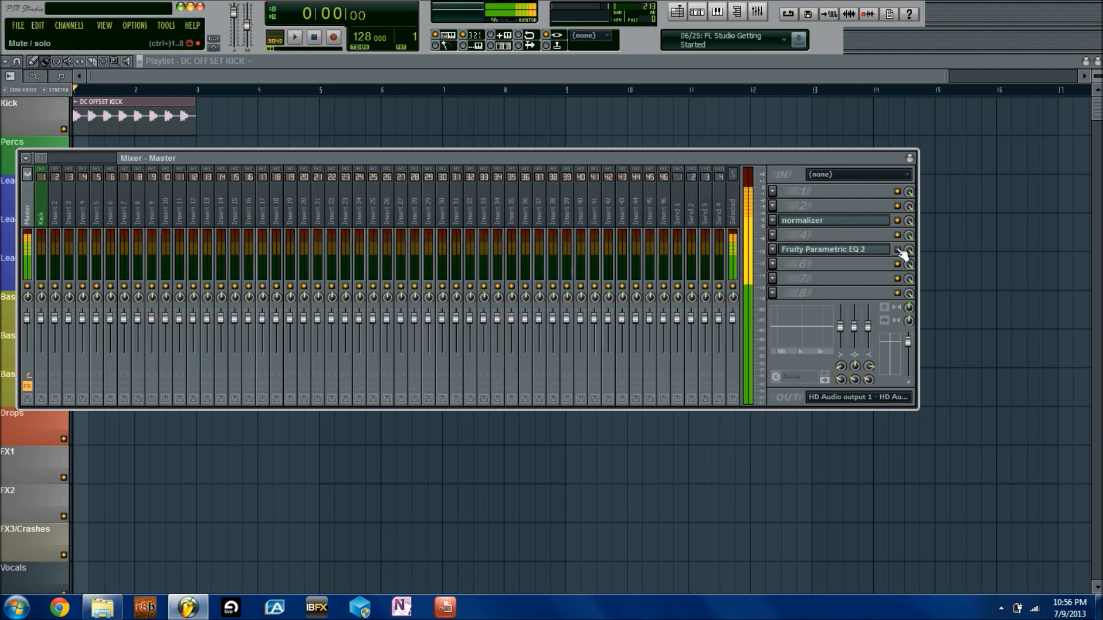
{"action": "left_click", "coordinate": [862, 251]}
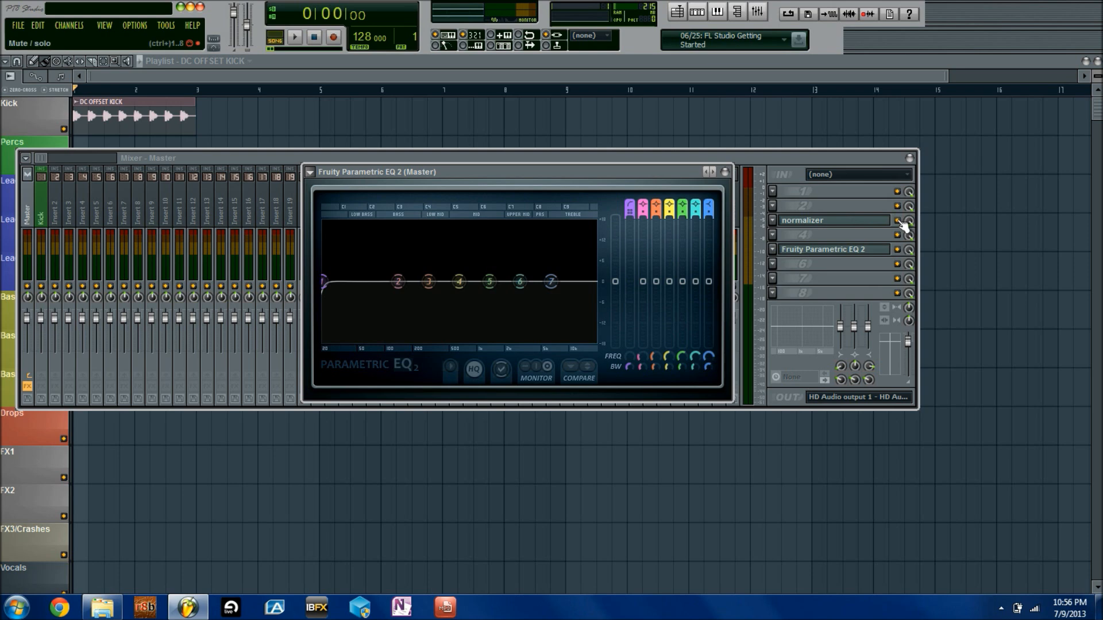
{"action": "left_click", "coordinate": [773, 220]}
{"action": "mouse_move", "coordinate": [798, 235]}
{"action": "left_click", "coordinate": [769, 78]}
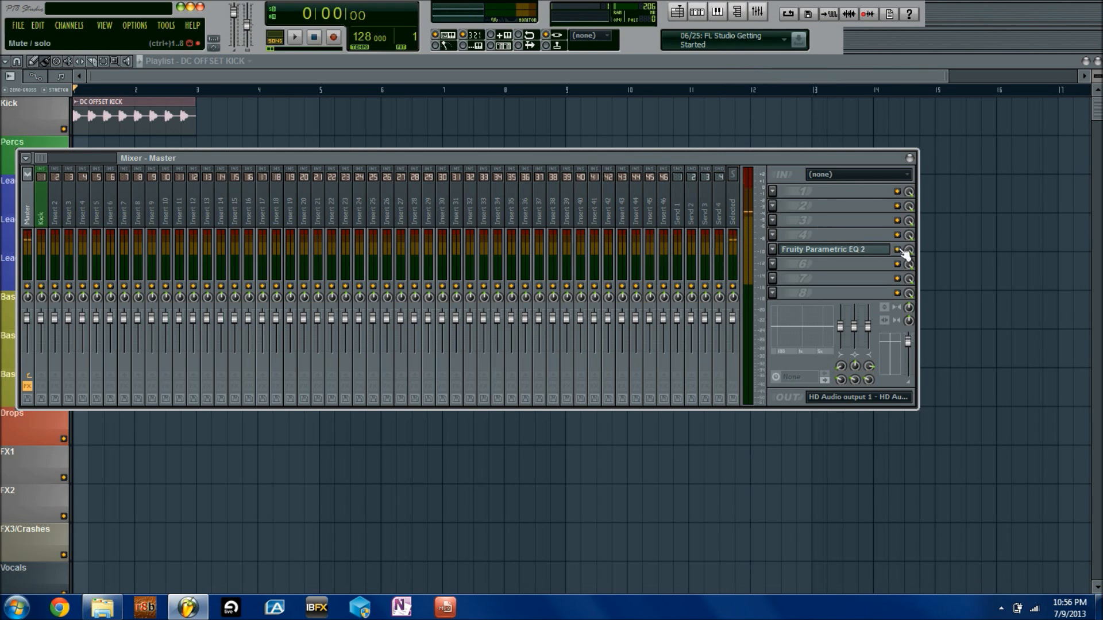
Play the playlist twice and check the Master level with only Fruity Parametric EQ 2 loaded
{"action": "left_click", "coordinate": [295, 39]}
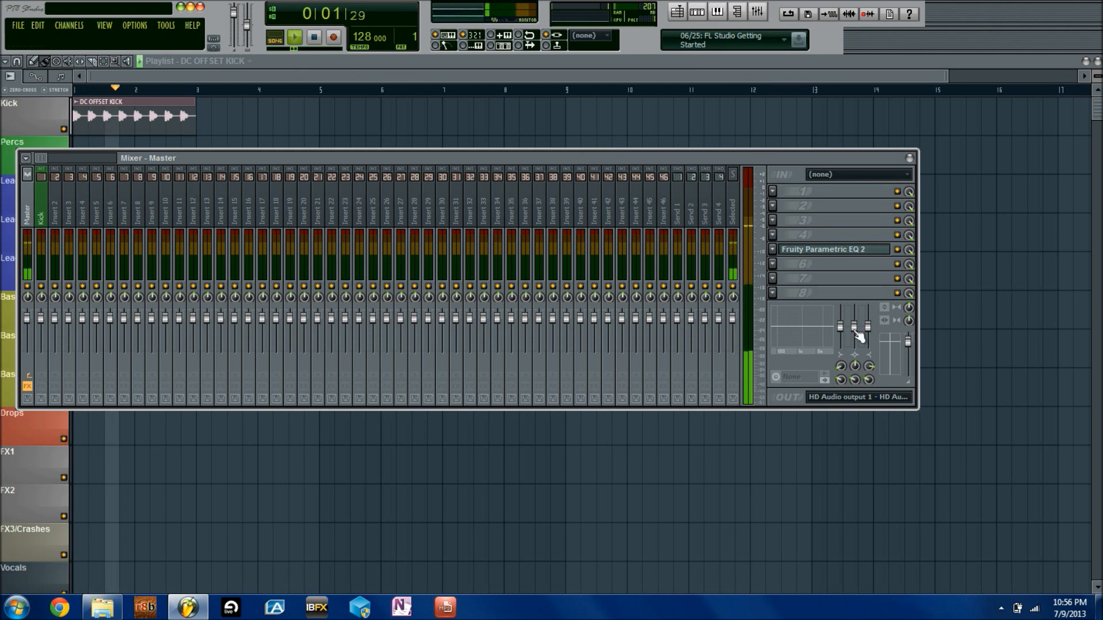
{"action": "left_click", "coordinate": [314, 39]}
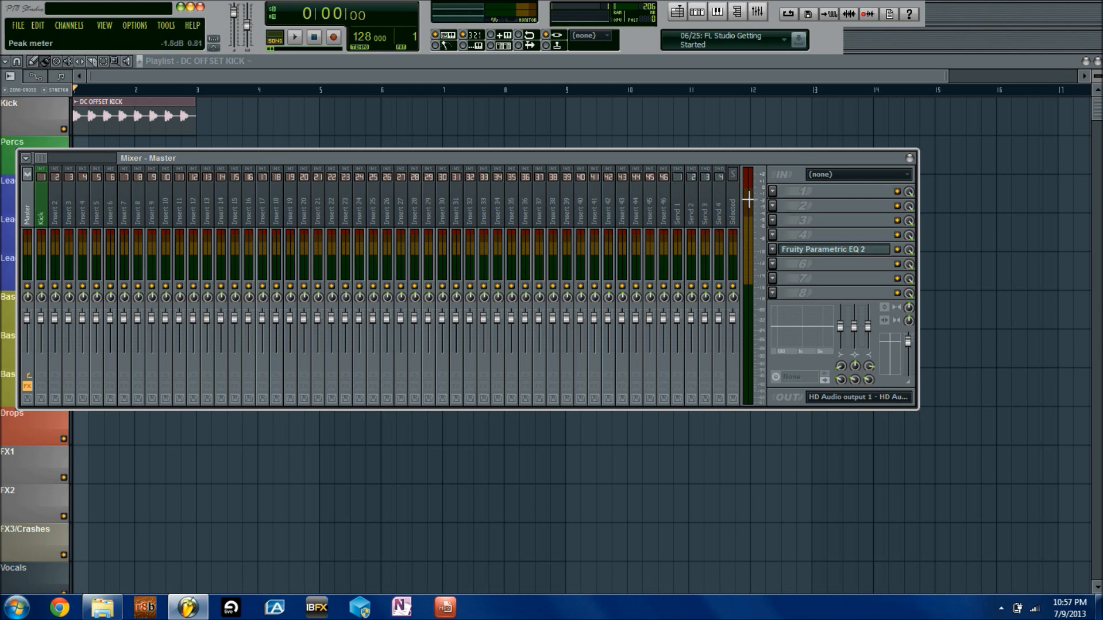
{"action": "left_click", "coordinate": [297, 40]}
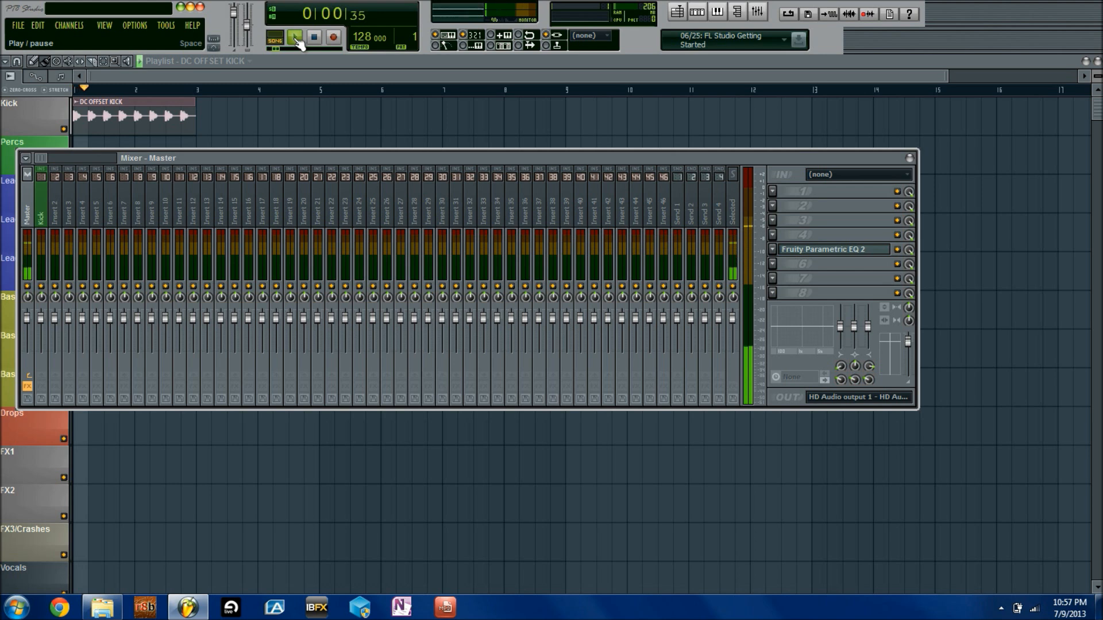
{"action": "left_click", "coordinate": [314, 38]}
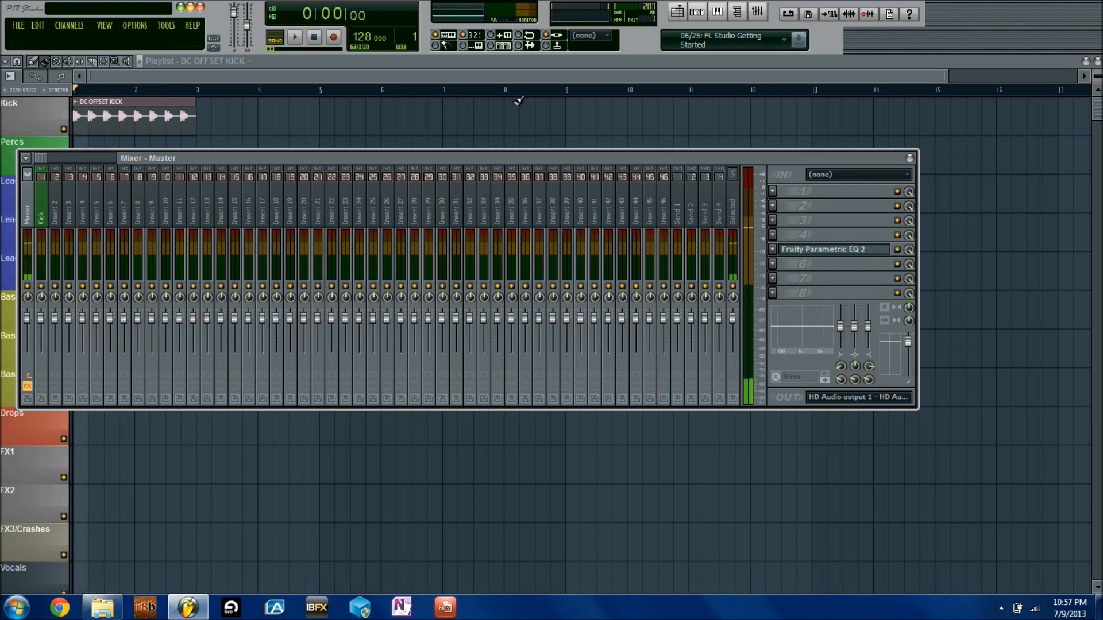
Load Fruity Center into slot 3 of the Master track and remove Fruity Parametric EQ 2 from slot 5
{"action": "left_click", "coordinate": [773, 220]}
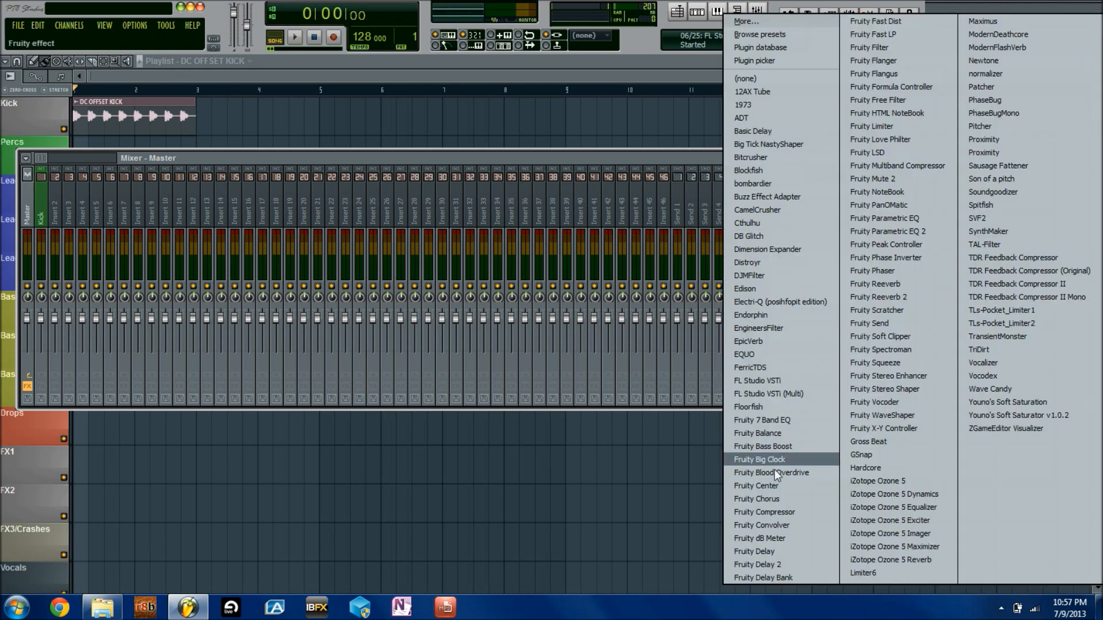
{"action": "left_click", "coordinate": [770, 484]}
{"action": "left_click", "coordinate": [771, 249]}
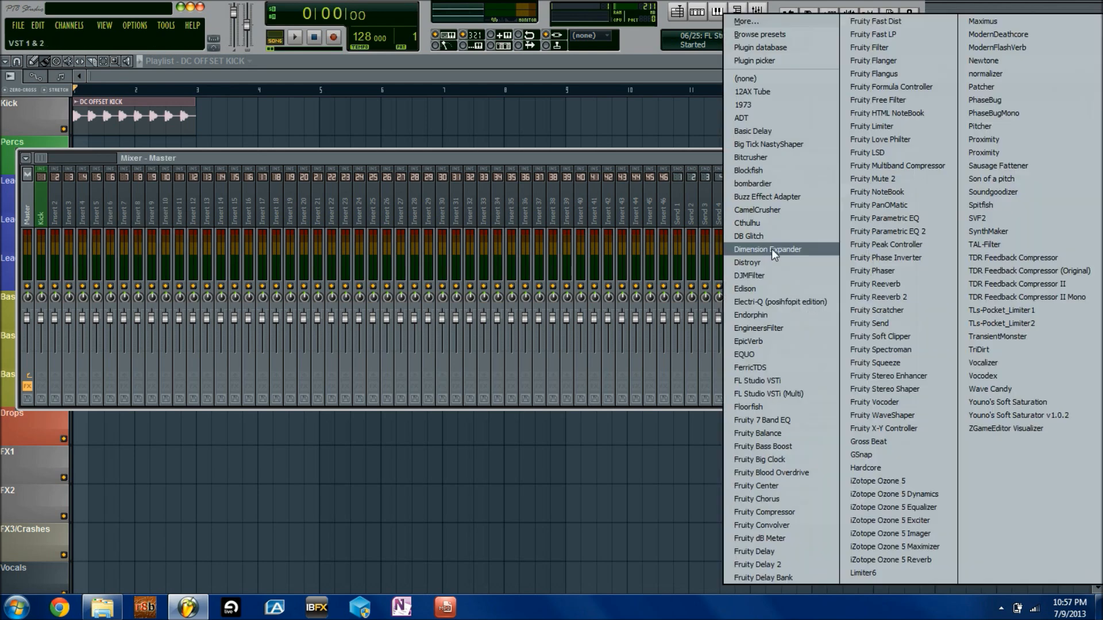
{"action": "left_click", "coordinate": [752, 82]}
Check Fruity Center's status and play the playlist through it to examine the Master level
{"action": "left_click", "coordinate": [813, 221]}
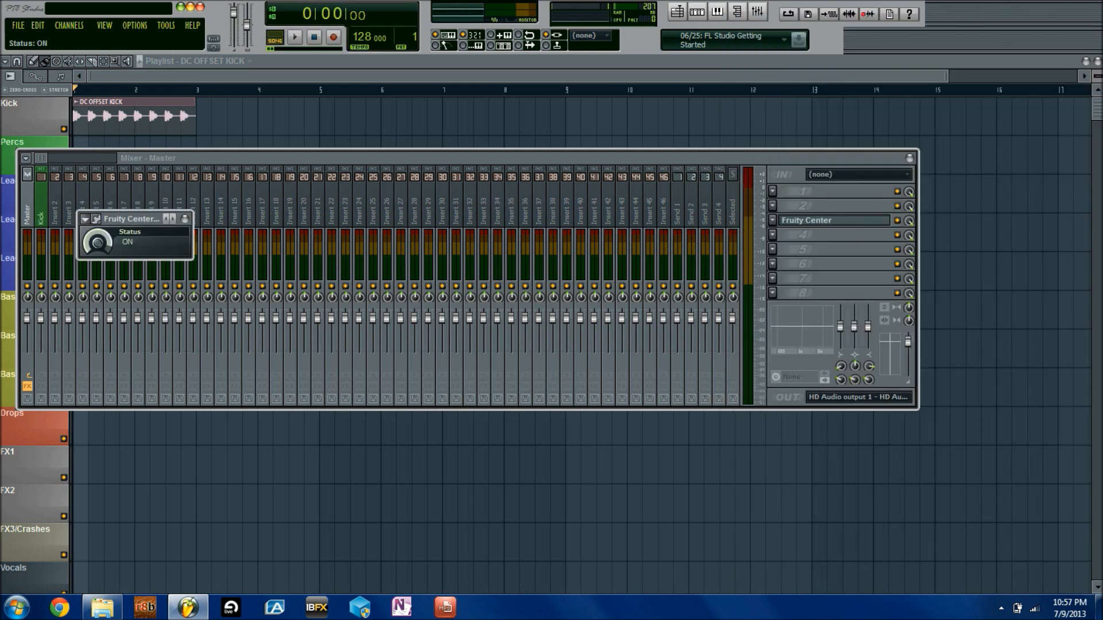
{"action": "left_click", "coordinate": [184, 218]}
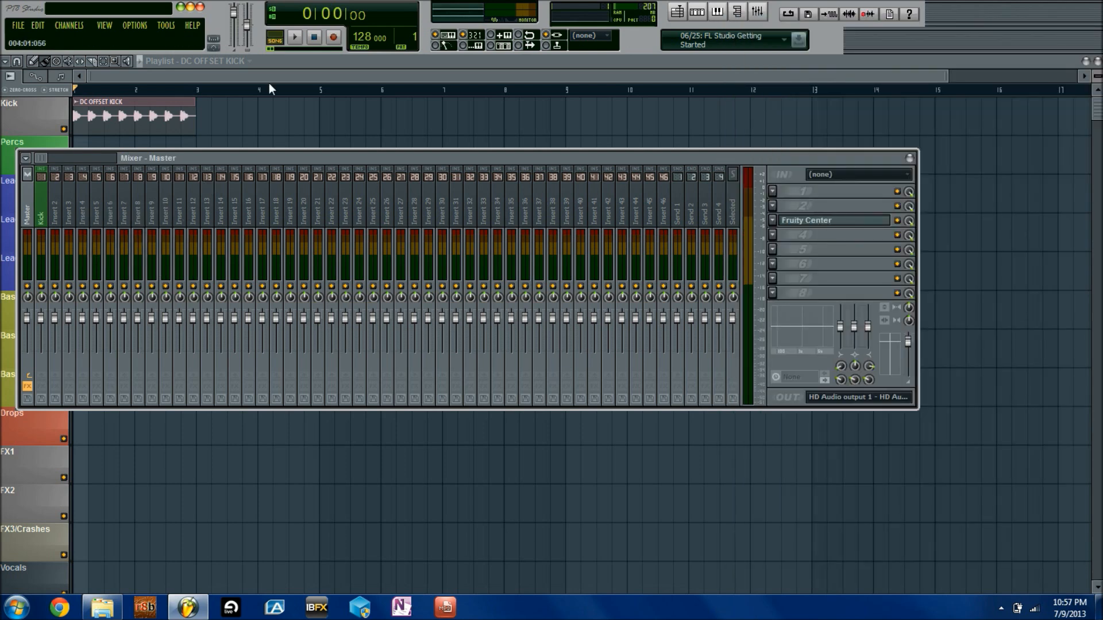
{"action": "left_click", "coordinate": [297, 38]}
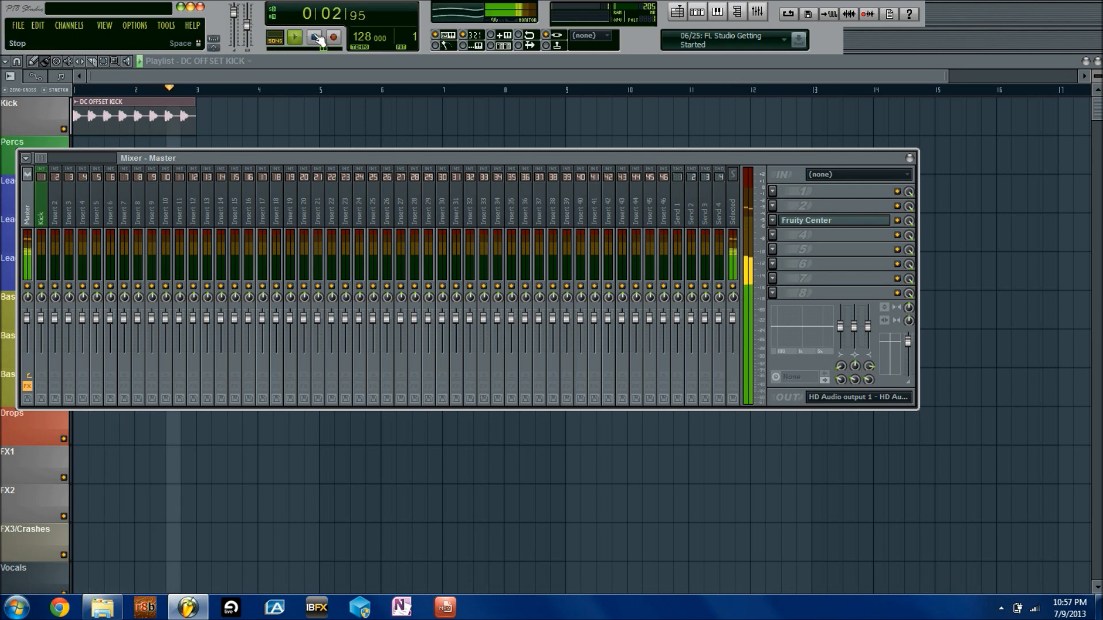
{"action": "left_click", "coordinate": [318, 38]}
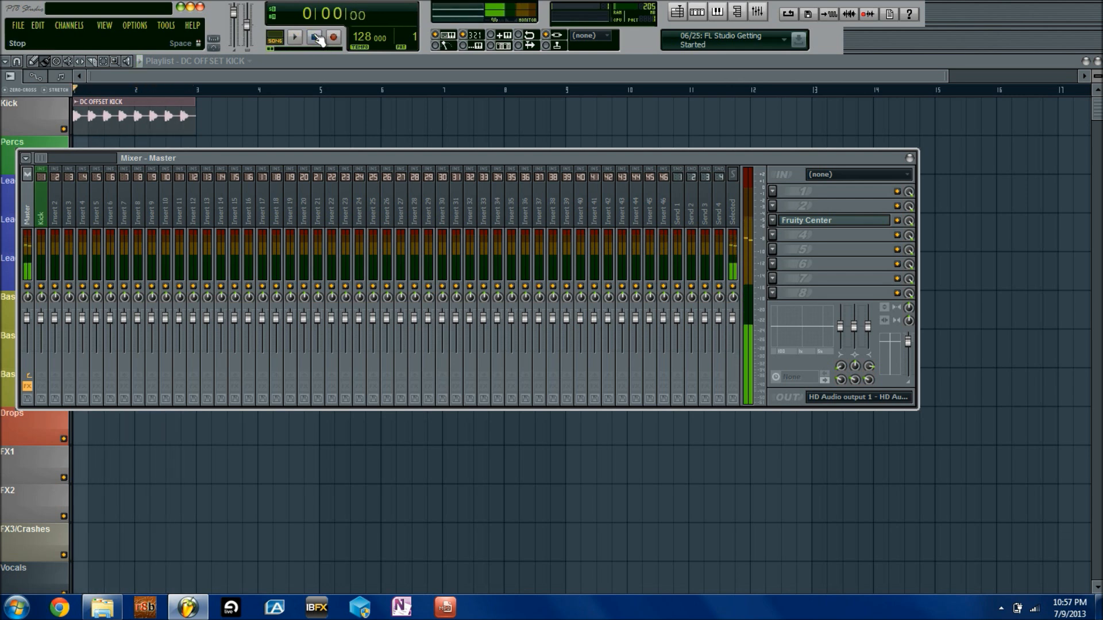
Replace Fruity Center in the Master track's slot 3 with iZotope Ozone 5 Maximizer, enable its DC filter and close its window
{"action": "left_click", "coordinate": [772, 221]}
{"action": "mouse_move", "coordinate": [820, 241]}
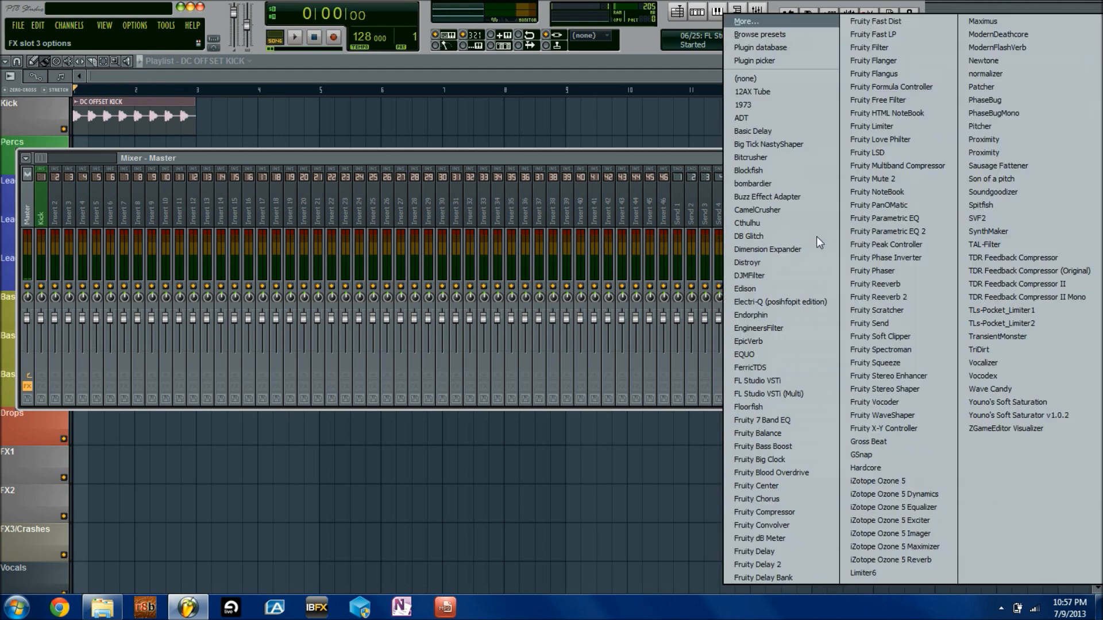
{"action": "left_click", "coordinate": [941, 548]}
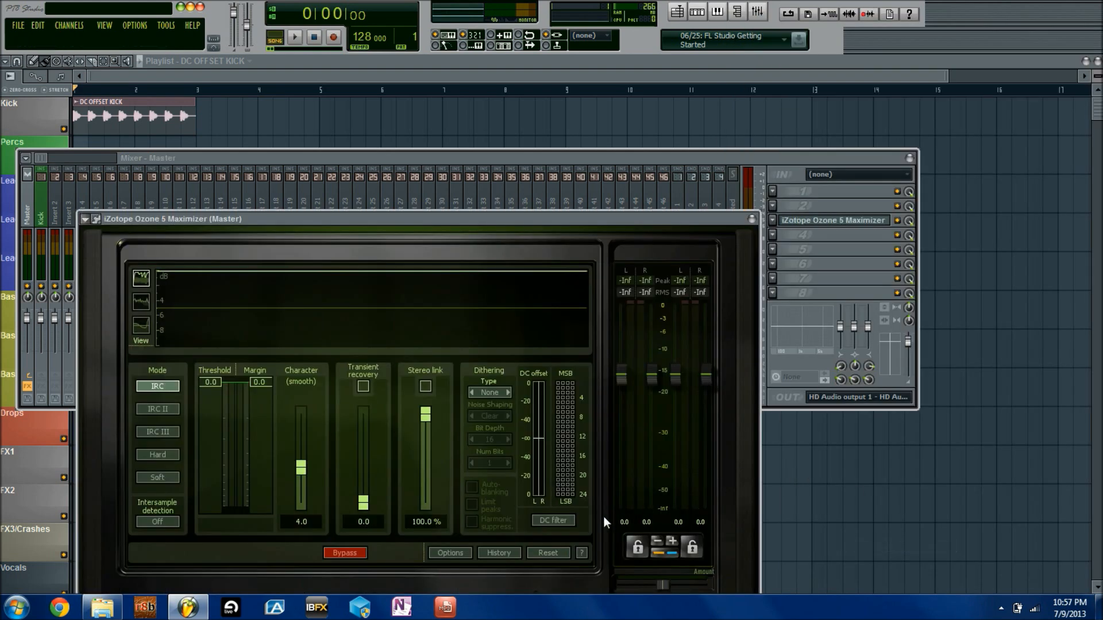
{"action": "left_click", "coordinate": [751, 219]}
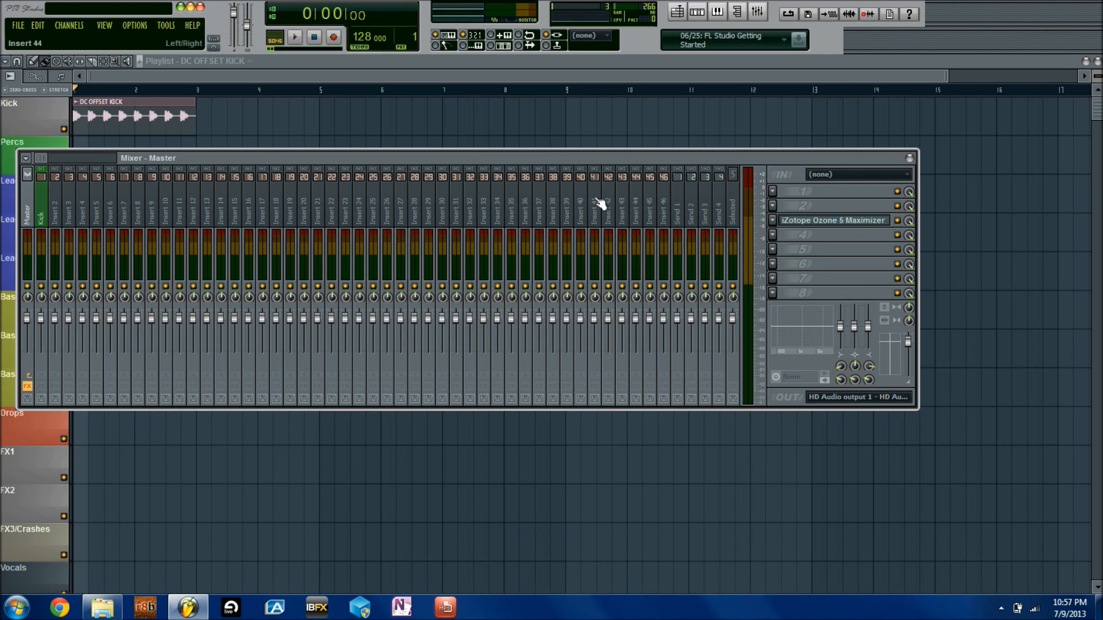
Play the playlist through the Ozone 5 Maximizer, disable the plugin, and play again to compare the Master levels
{"action": "left_click", "coordinate": [297, 39]}
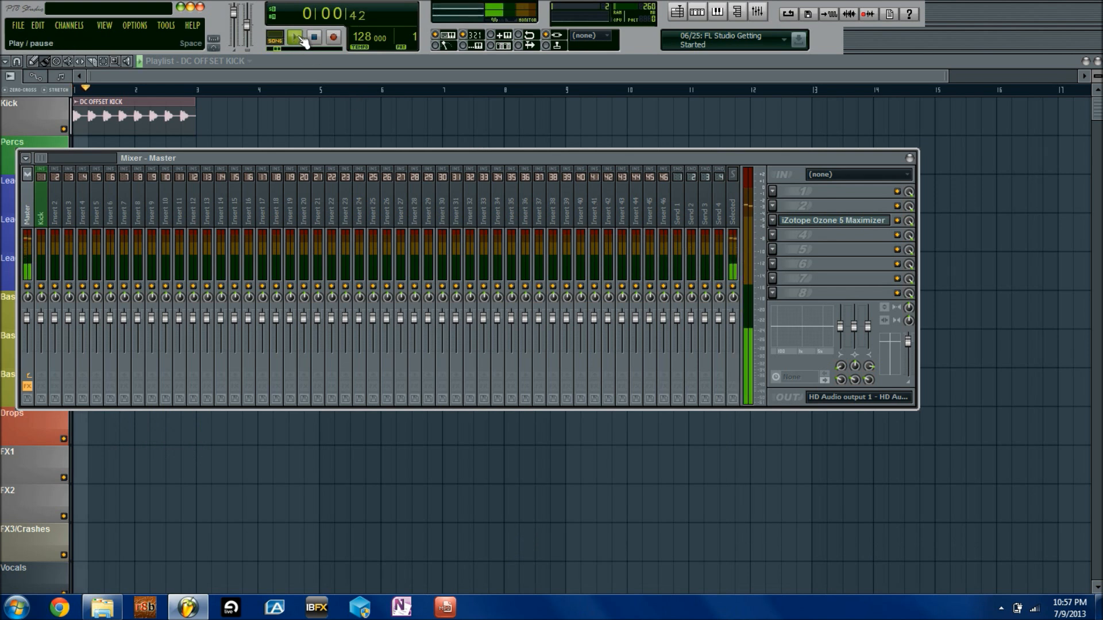
{"action": "left_click", "coordinate": [315, 38]}
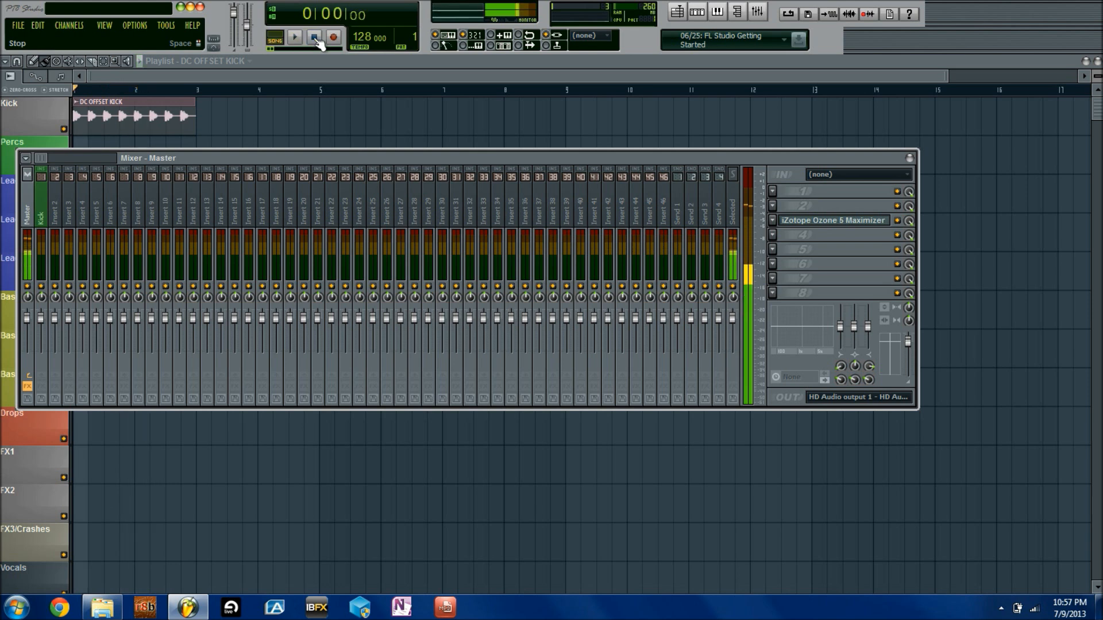
{"action": "left_click", "coordinate": [898, 221]}
{"action": "left_click", "coordinate": [295, 37]}
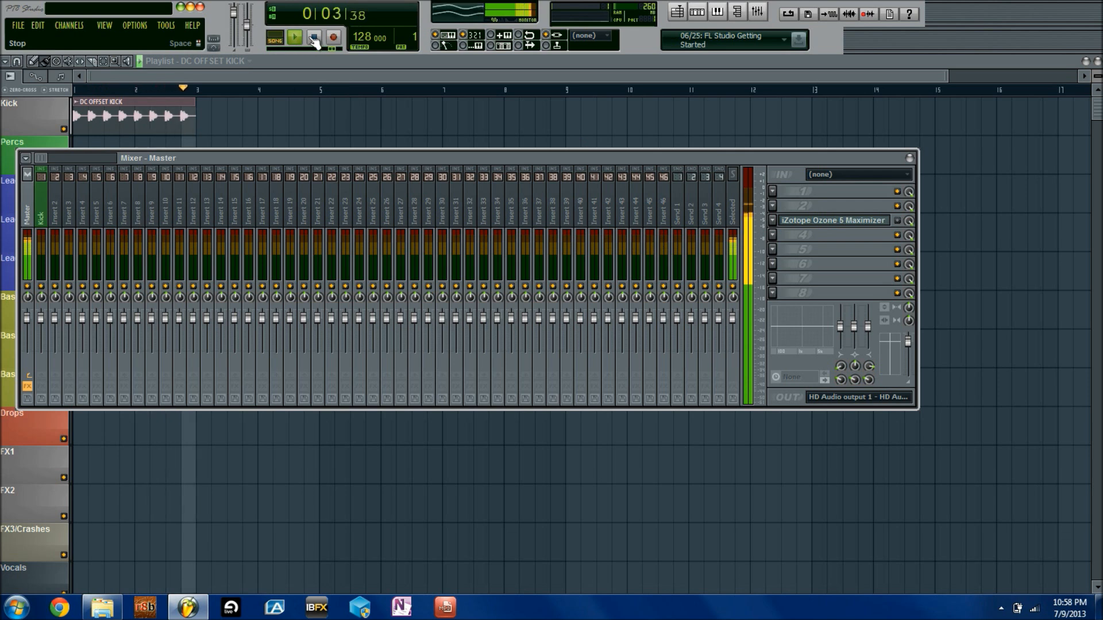
{"action": "left_click", "coordinate": [314, 38]}
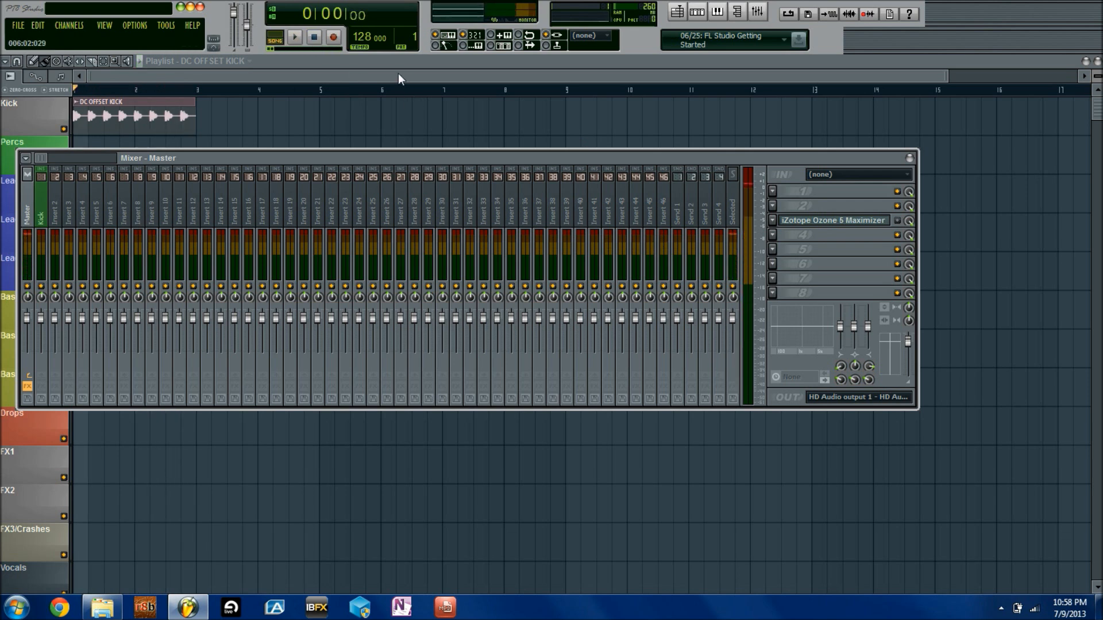
Enable Remove DC offset in the DC OFFSET KICK clip's channel settings and close them
{"action": "double_click", "coordinate": [138, 117]}
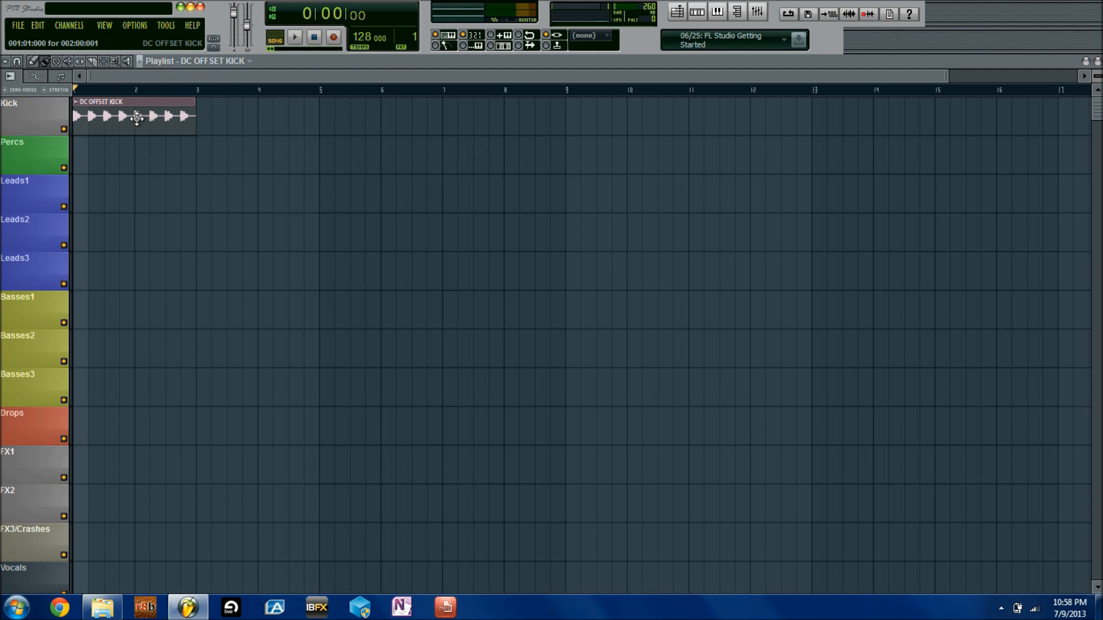
{"action": "left_click", "coordinate": [548, 397]}
{"action": "left_click", "coordinate": [698, 178]}
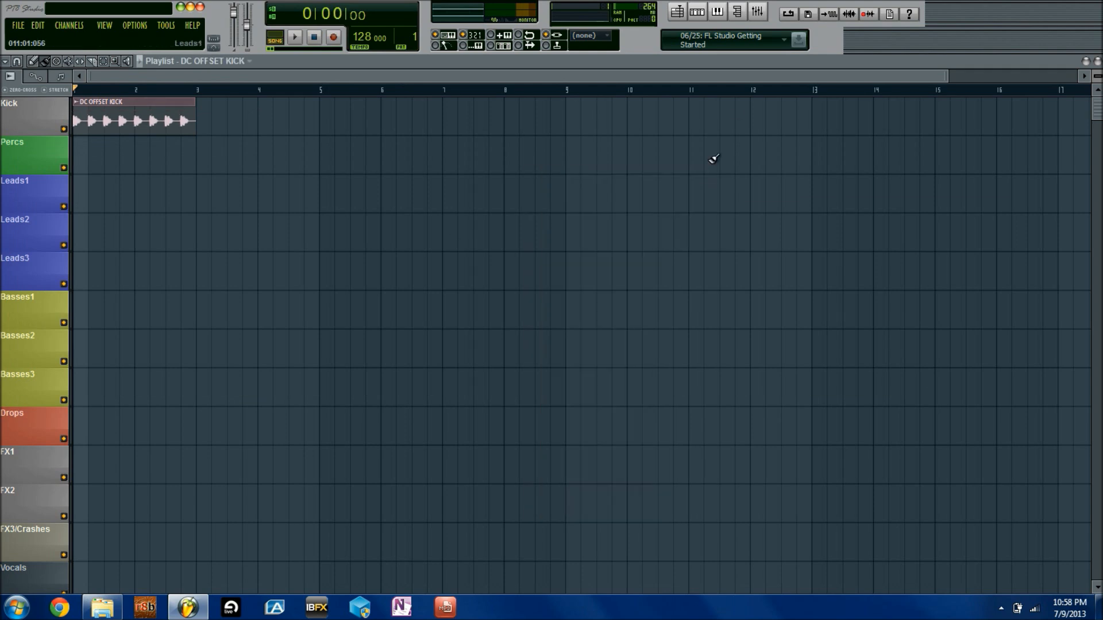
Play the corrected kick with the mixer open, check the Master level, and hide the mixer
{"action": "left_click", "coordinate": [758, 12]}
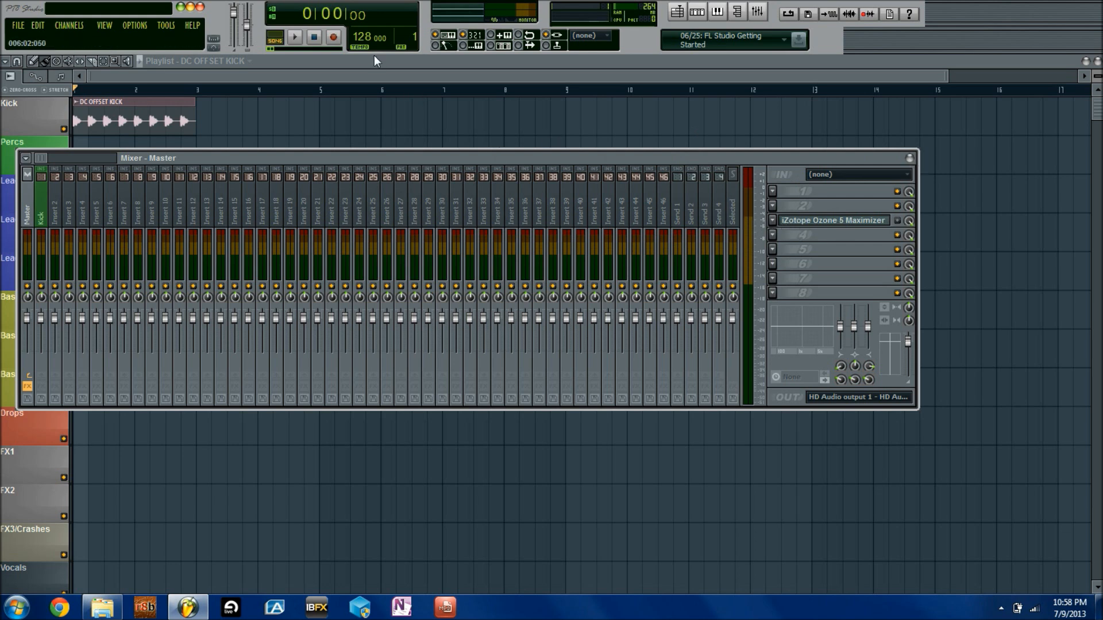
{"action": "left_click", "coordinate": [295, 37]}
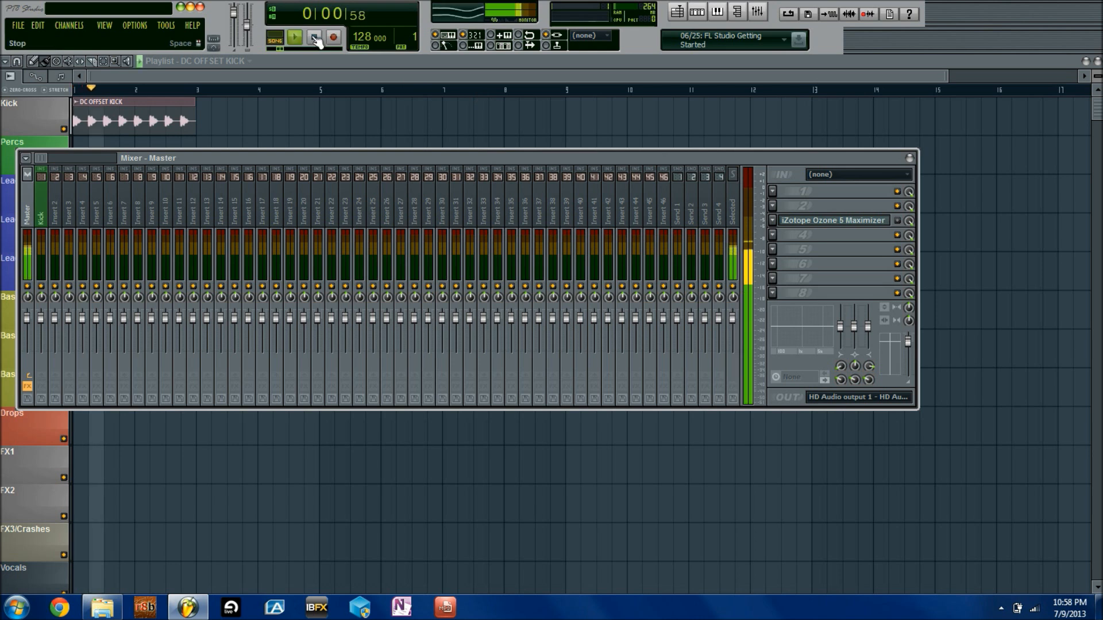
{"action": "left_click", "coordinate": [315, 37]}
{"action": "key", "text": "F9"}
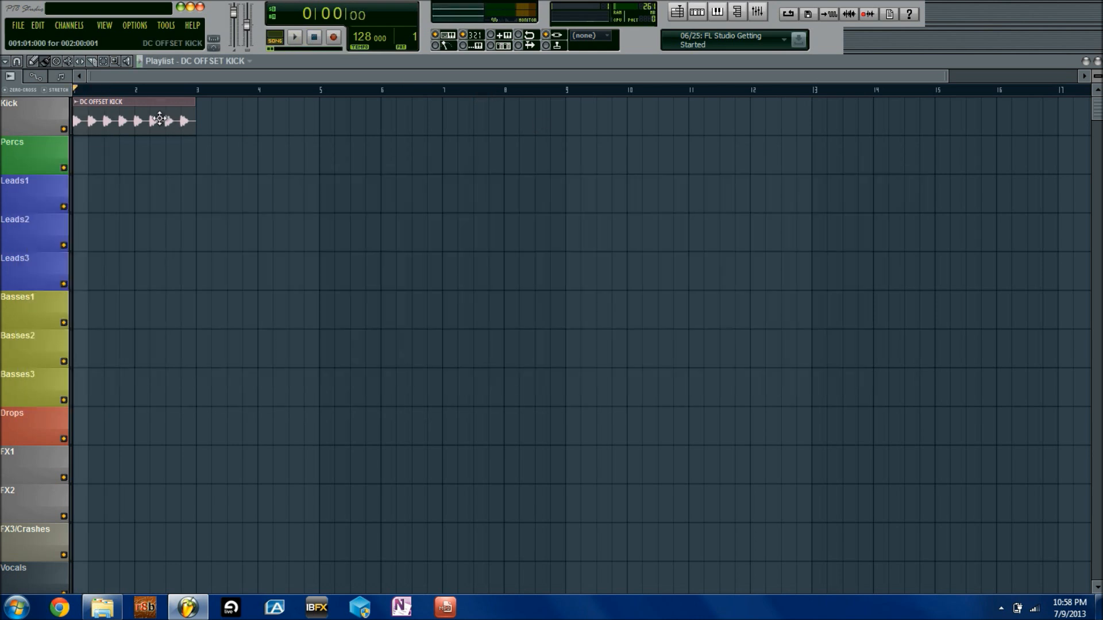
Review the Remove DC offset option in the kick clip's channel settings and the DC filter in the Master's Ozone 5 Maximizer
{"action": "double_click", "coordinate": [160, 120]}
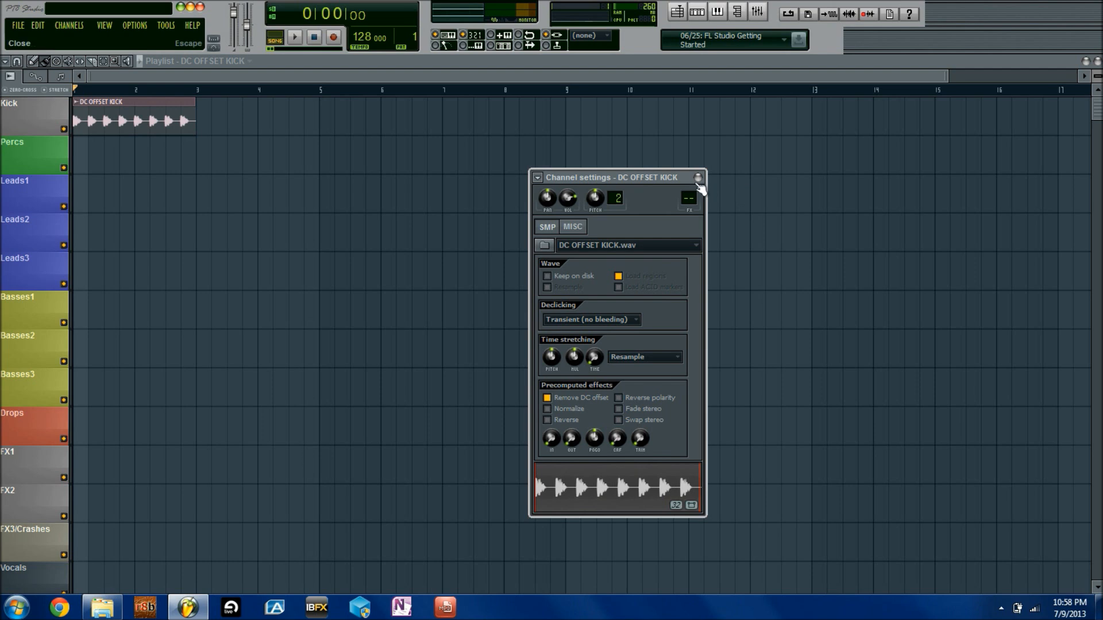
{"action": "left_click", "coordinate": [698, 179]}
{"action": "left_click", "coordinate": [757, 12]}
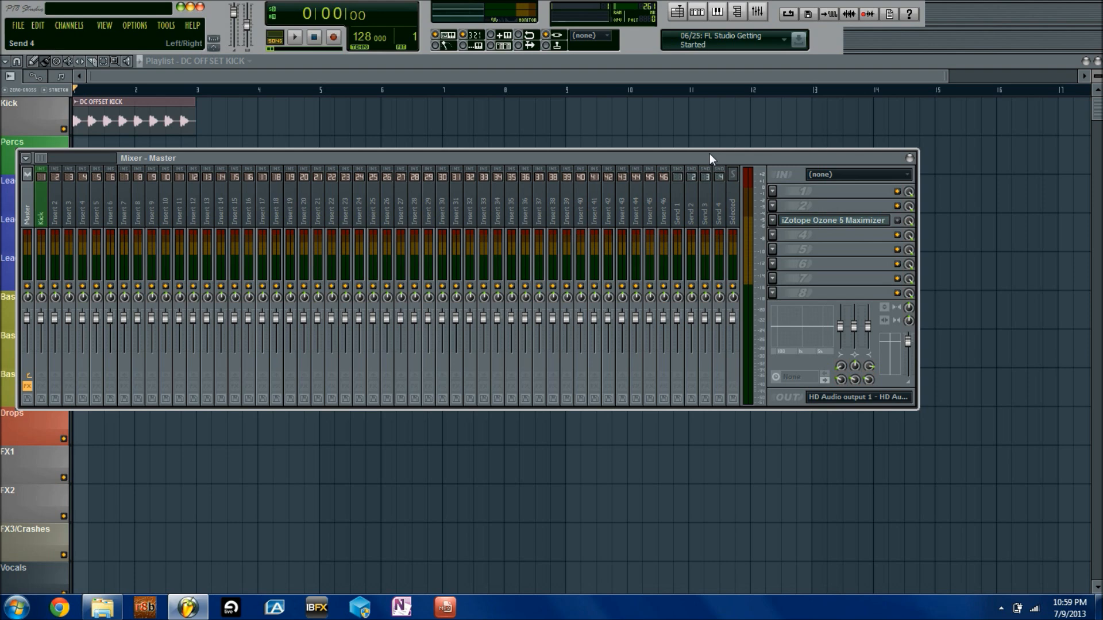
{"action": "left_click", "coordinate": [869, 221]}
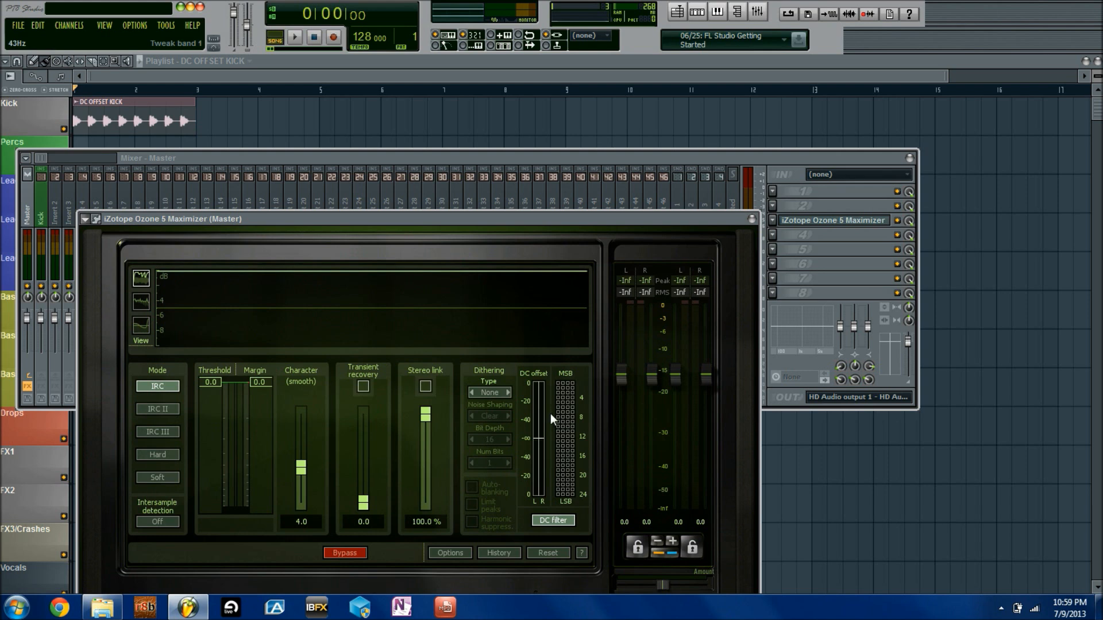
Disable Remove DC offset in the DC OFFSET KICK clip's channel settings and play the kick while viewing the Master's Ozone 5 Maximizer meters
{"action": "double_click", "coordinate": [118, 118]}
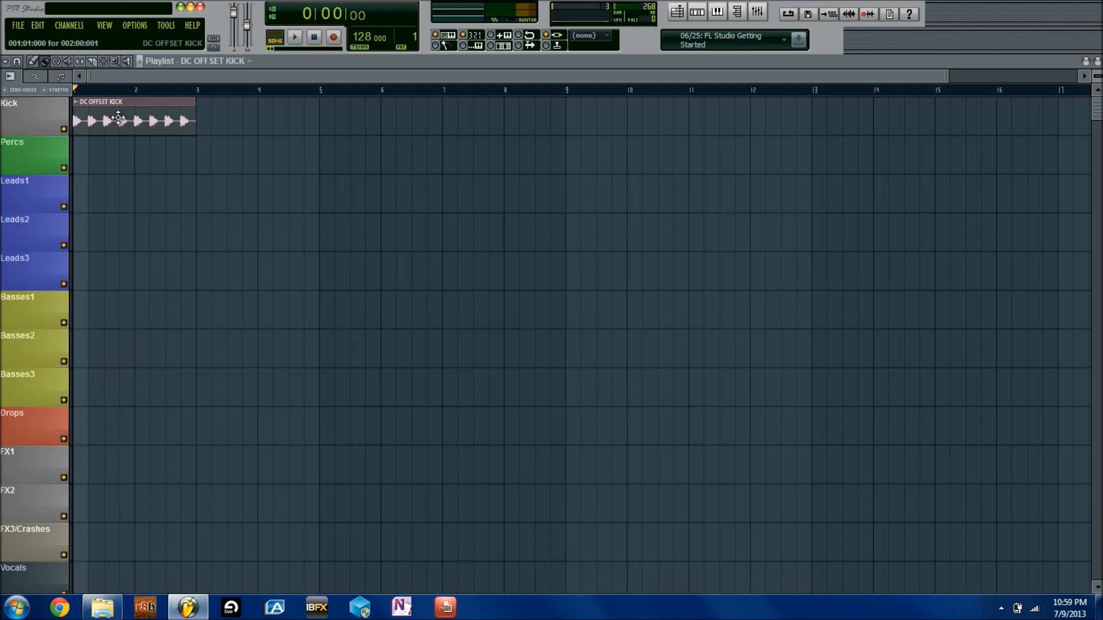
{"action": "left_click", "coordinate": [592, 399]}
{"action": "left_click", "coordinate": [757, 11]}
{"action": "key", "text": "space"}
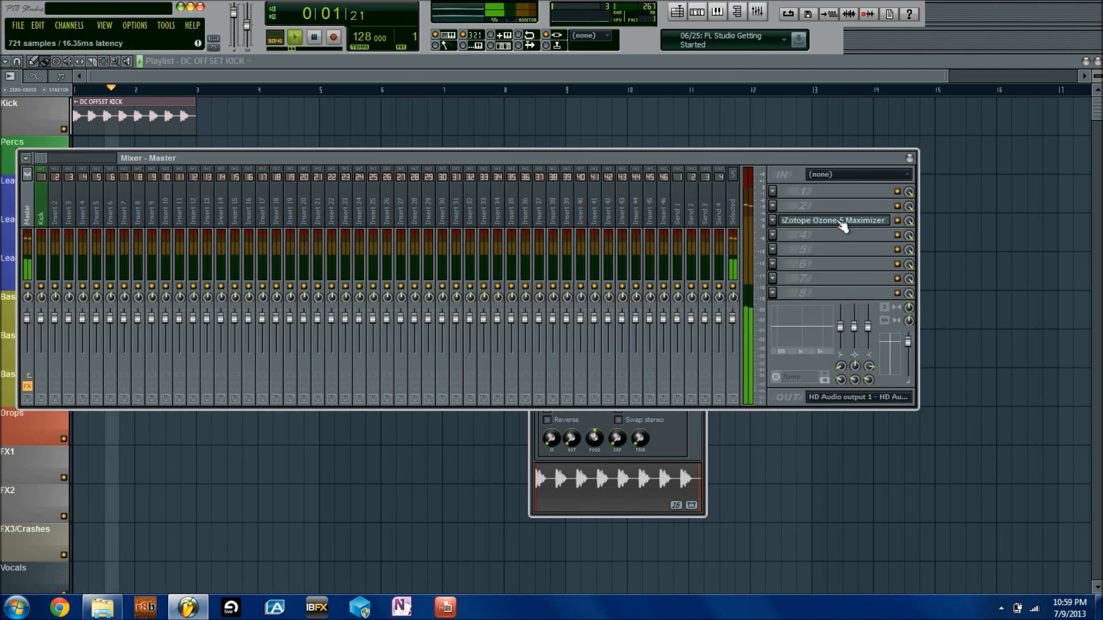
{"action": "left_click", "coordinate": [840, 221]}
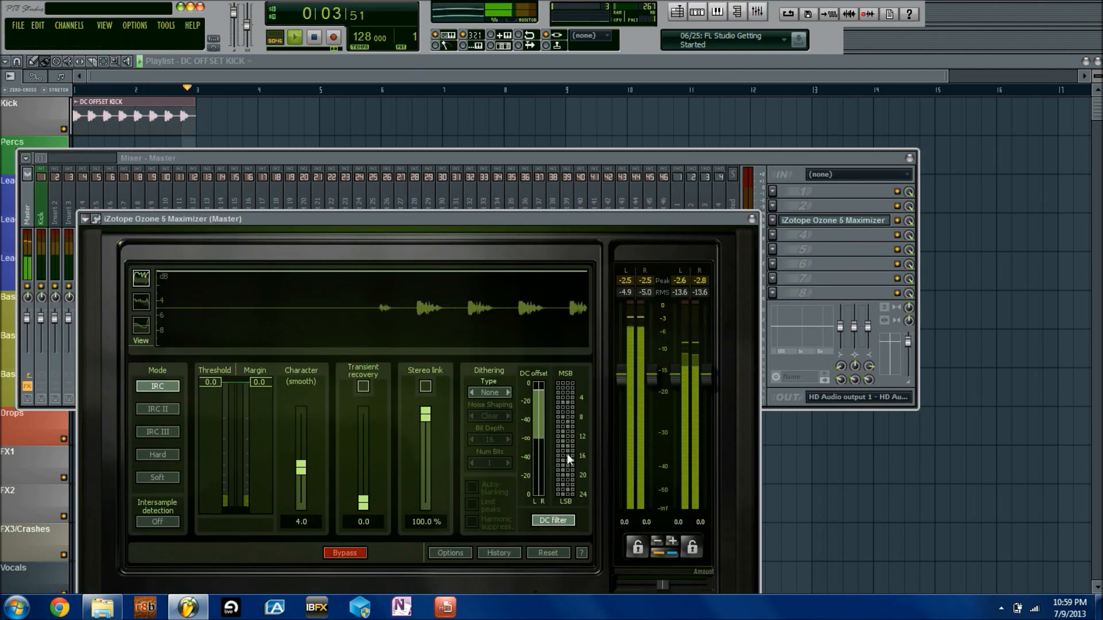
{"action": "left_click", "coordinate": [315, 38]}
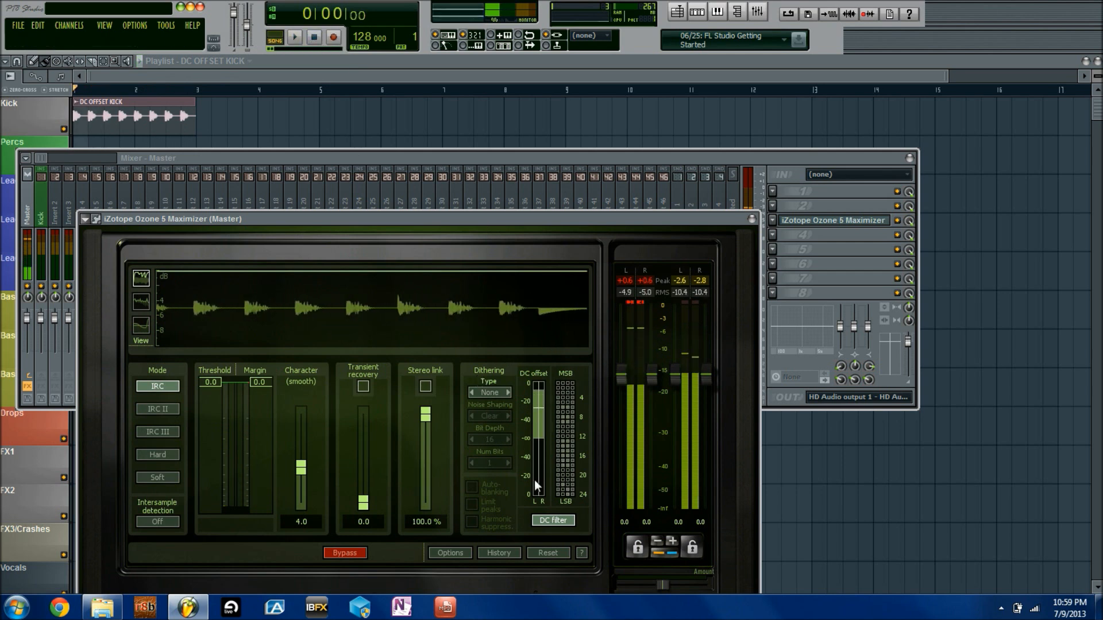
Turn off the DC filter in the Ozone 5 Maximizer and play the kick again to compare the waveform and levels
{"action": "left_click", "coordinate": [554, 521]}
{"action": "left_click", "coordinate": [296, 37]}
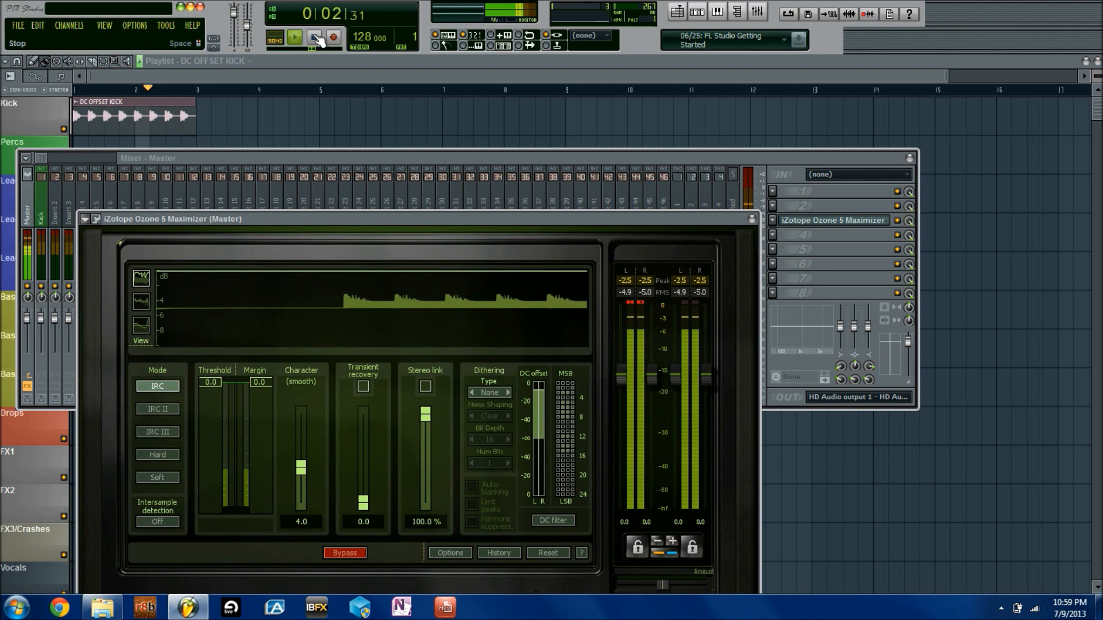
{"action": "left_click", "coordinate": [313, 37]}
Load Fruity Center in effect slot 2 of the Master track, before Ozone, and play the kick to check the DC offset meter
{"action": "left_click", "coordinate": [773, 206]}
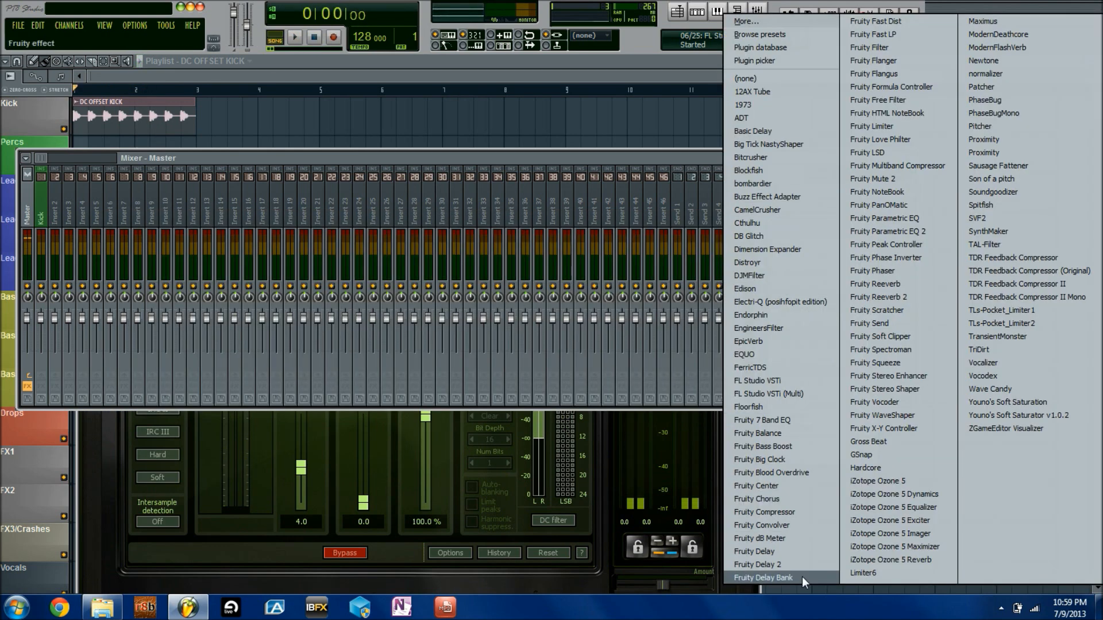
{"action": "left_click", "coordinate": [811, 484]}
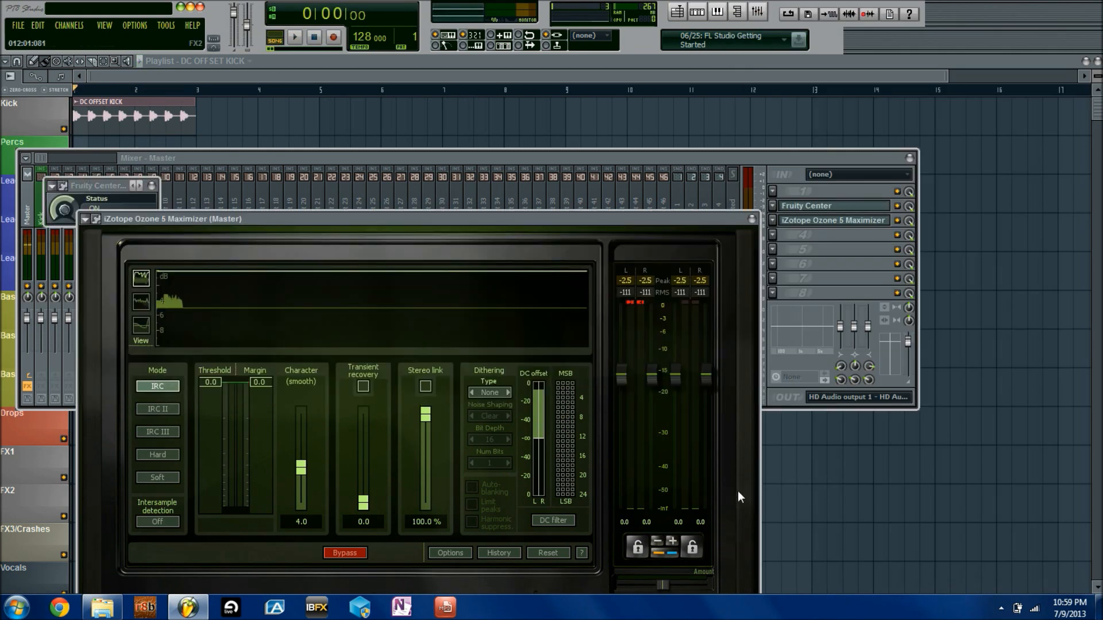
{"action": "left_click", "coordinate": [293, 39]}
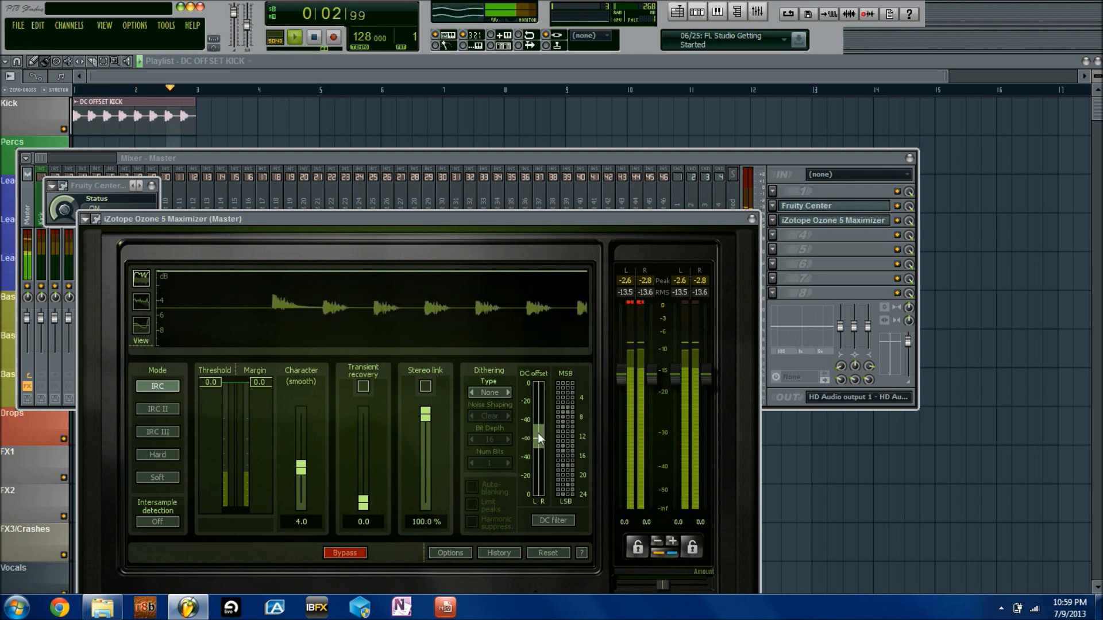
Enable Remove DC offset in the kick clip's channel settings, check the Ozone 5 Maximizer's DC offset meter during playback, and stop
{"action": "double_click", "coordinate": [160, 127]}
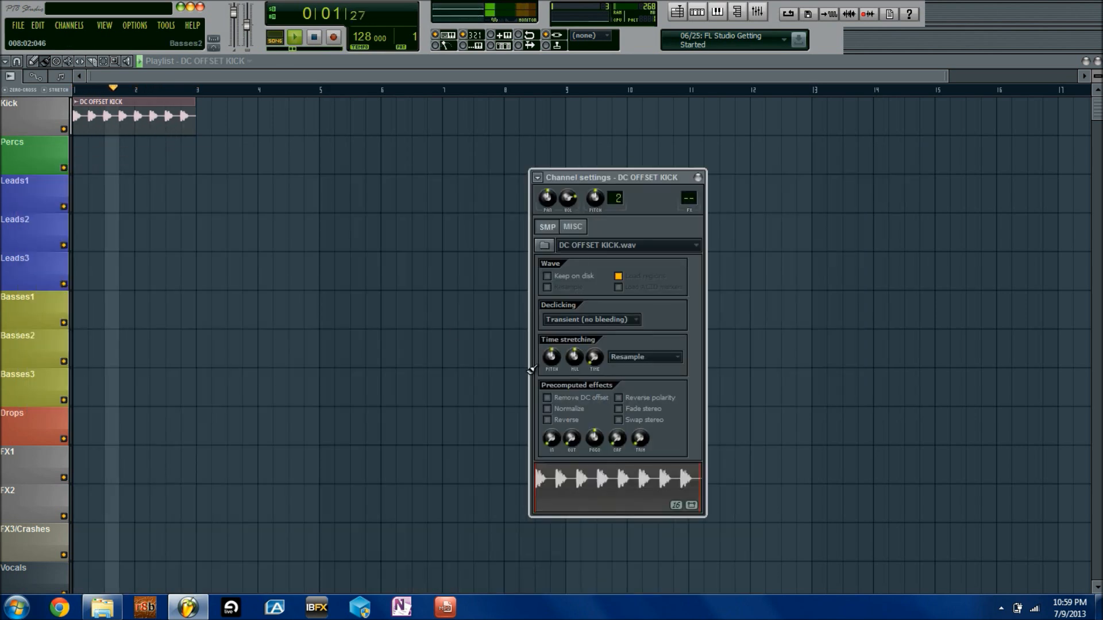
{"action": "left_click", "coordinate": [549, 399]}
{"action": "key", "text": "F9"}
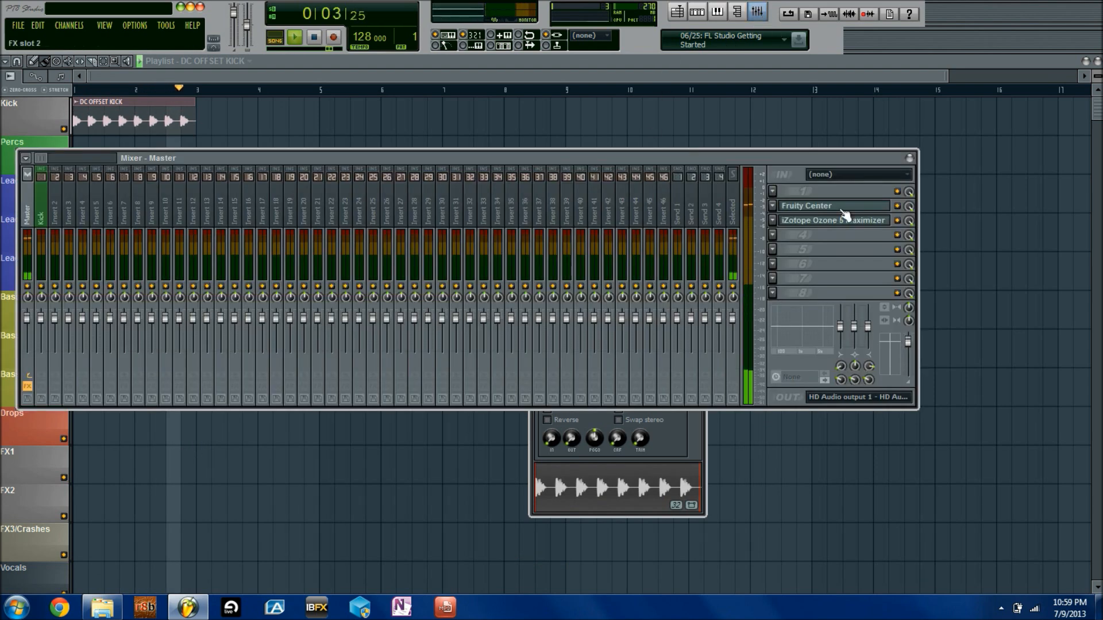
{"action": "left_click", "coordinate": [843, 221]}
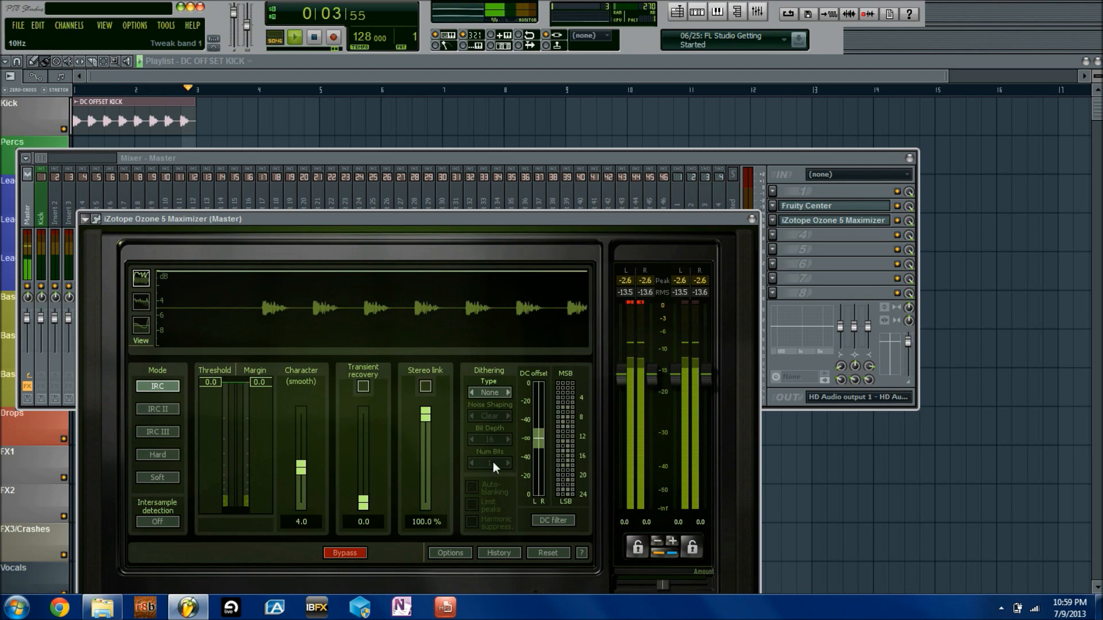
{"action": "left_click", "coordinate": [314, 37]}
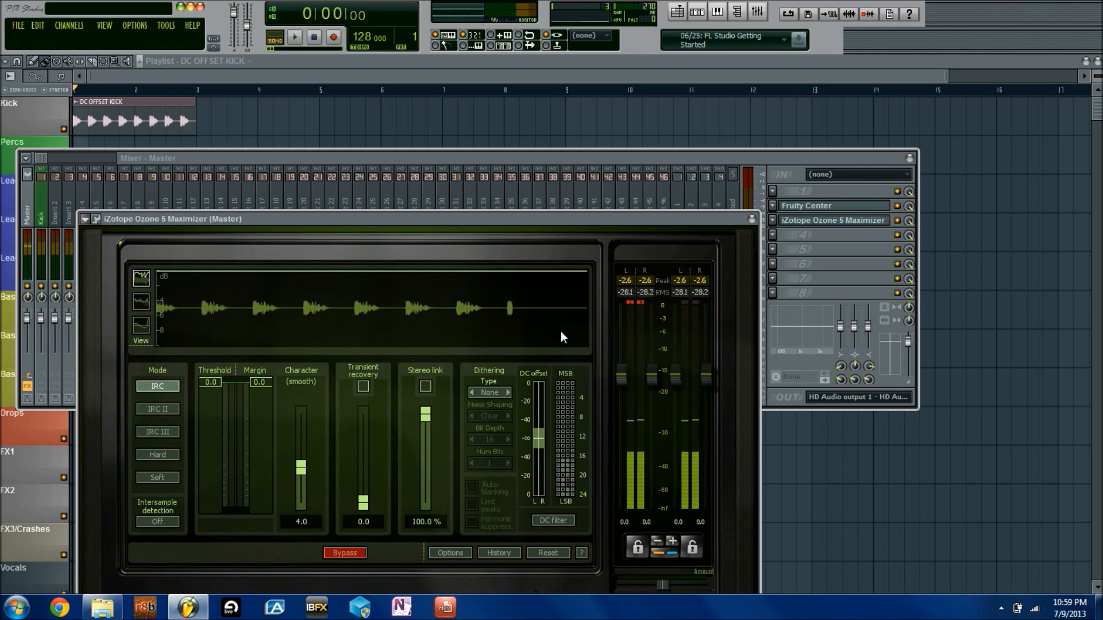
Remove Fruity Center from the Master's effect slot 2 and close the Ozone 5 Maximizer window
{"action": "left_click", "coordinate": [774, 205]}
{"action": "mouse_move", "coordinate": [775, 198]}
{"action": "left_click", "coordinate": [758, 83]}
{"action": "left_click", "coordinate": [736, 452]}
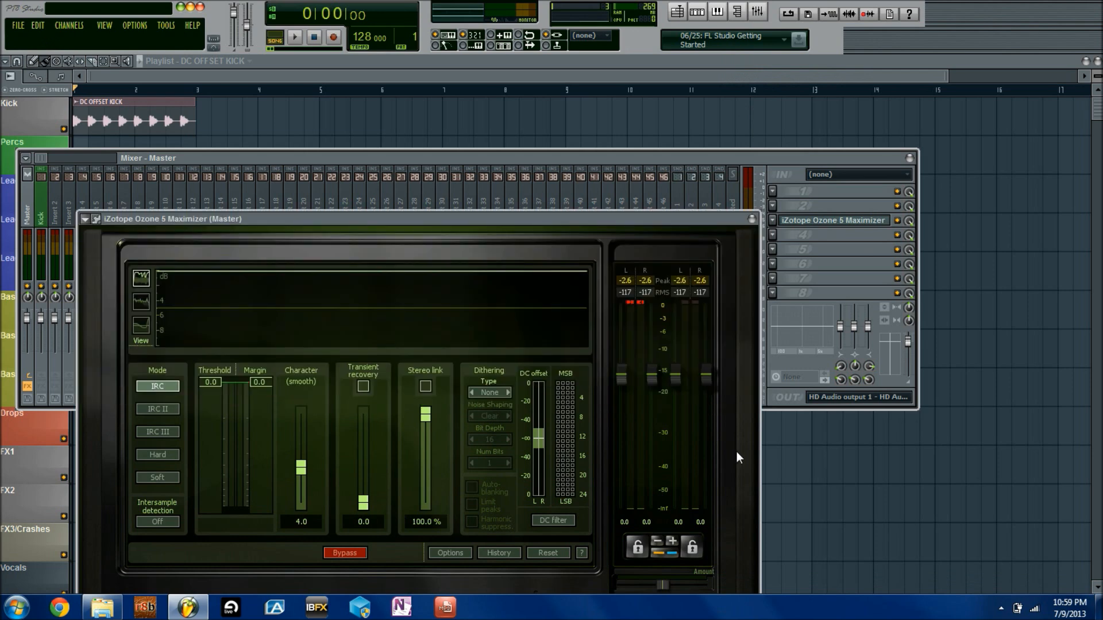
{"action": "left_click", "coordinate": [752, 220]}
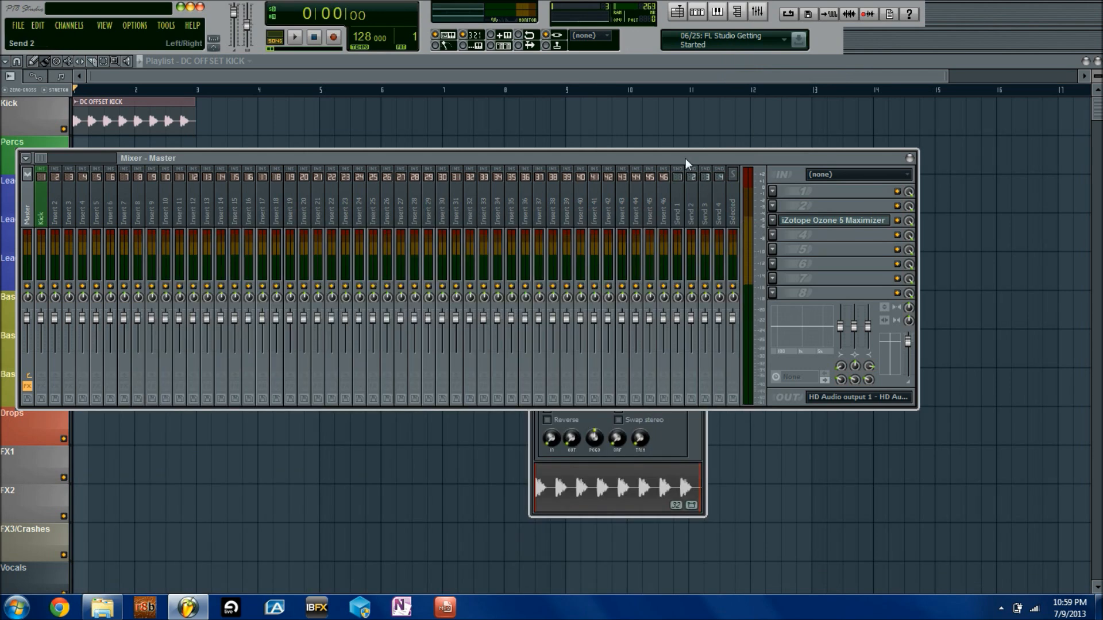